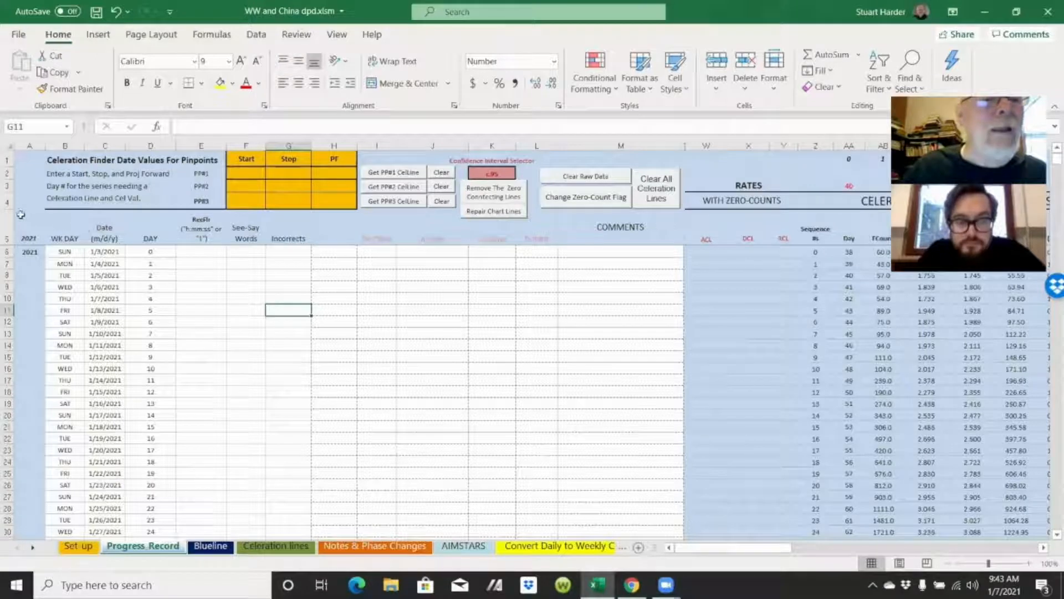
- Look over columns A to H of the Progress Record sheet, covering the dates, day numbers and count entry cells
drag(23, 219, 468, 495)
drag(430, 560, 323, 522)
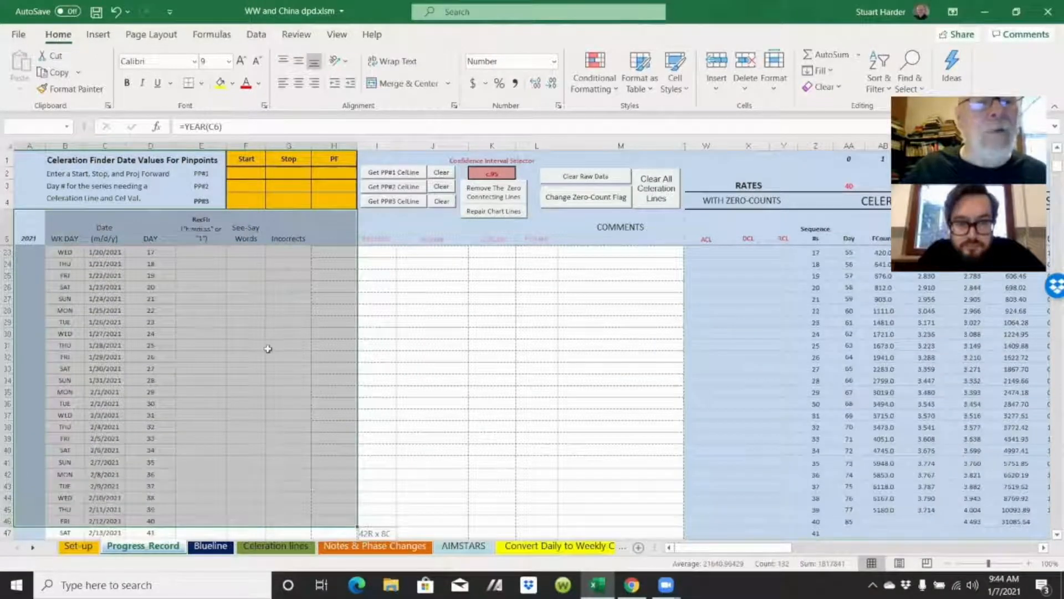
scroll(267, 348, up, 6)
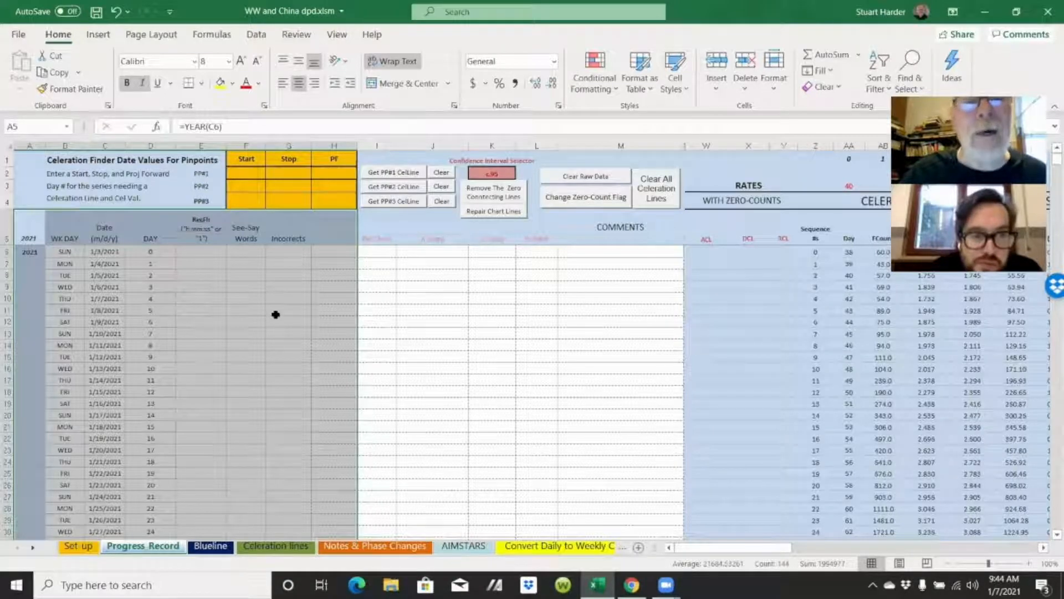
click(136, 277)
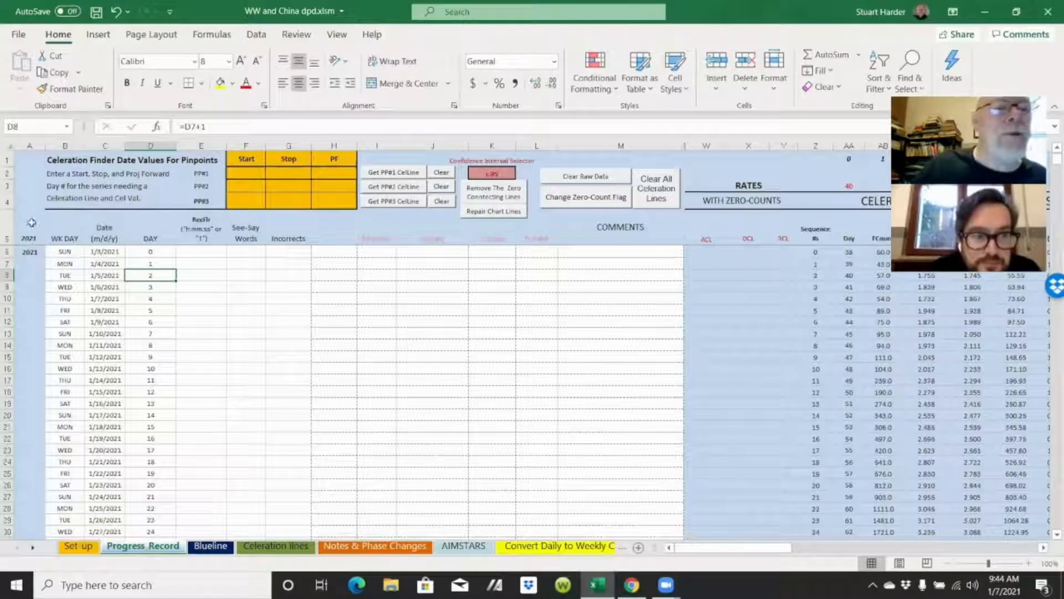
- Examine the year formulas in A5 and A6 and the linked year label on the Blueline chart
click(30, 145)
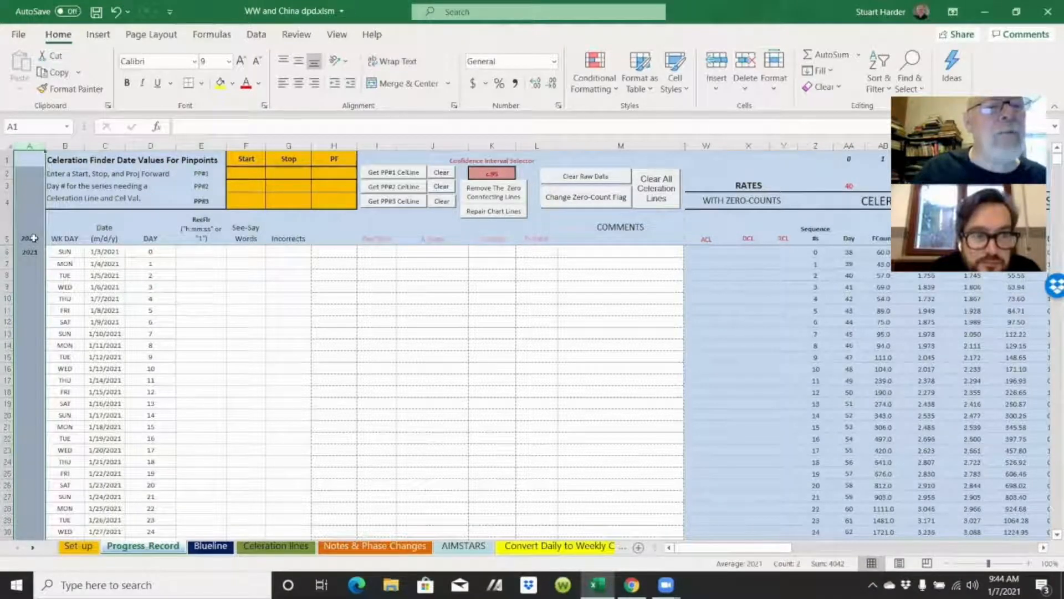
click(32, 240)
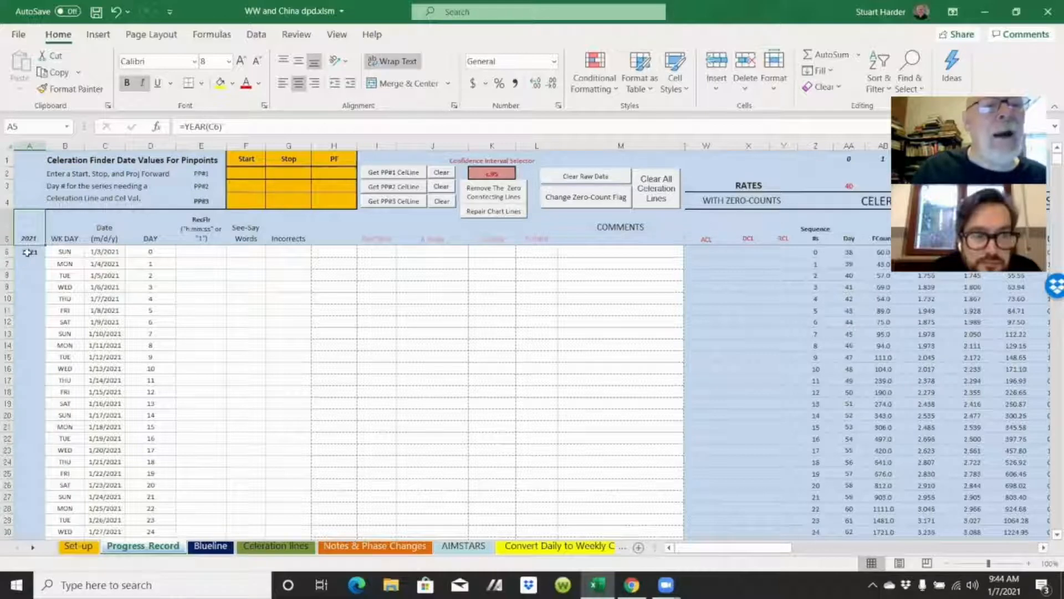
click(26, 253)
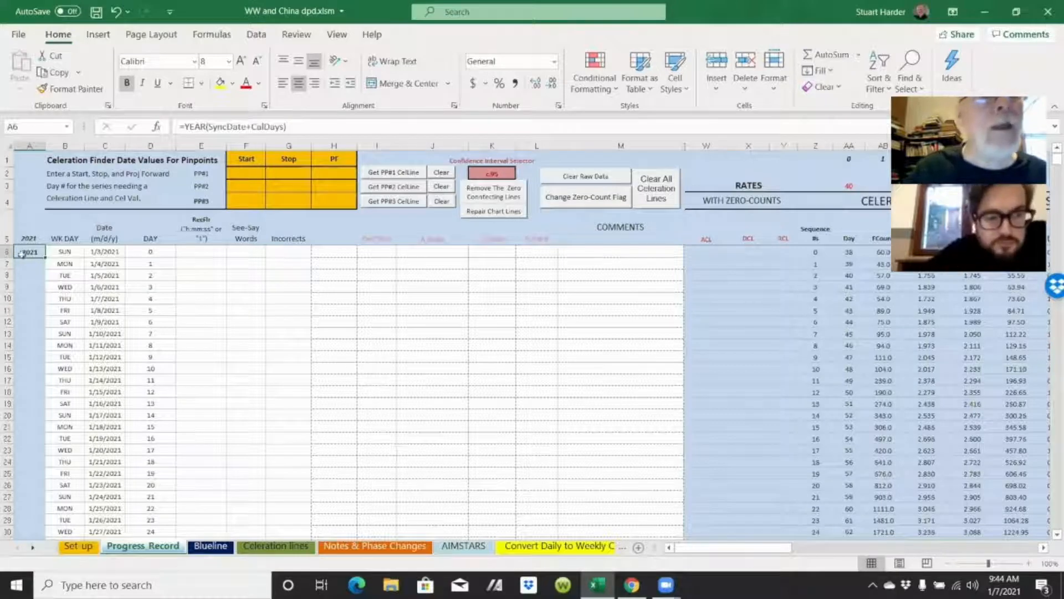
click(26, 237)
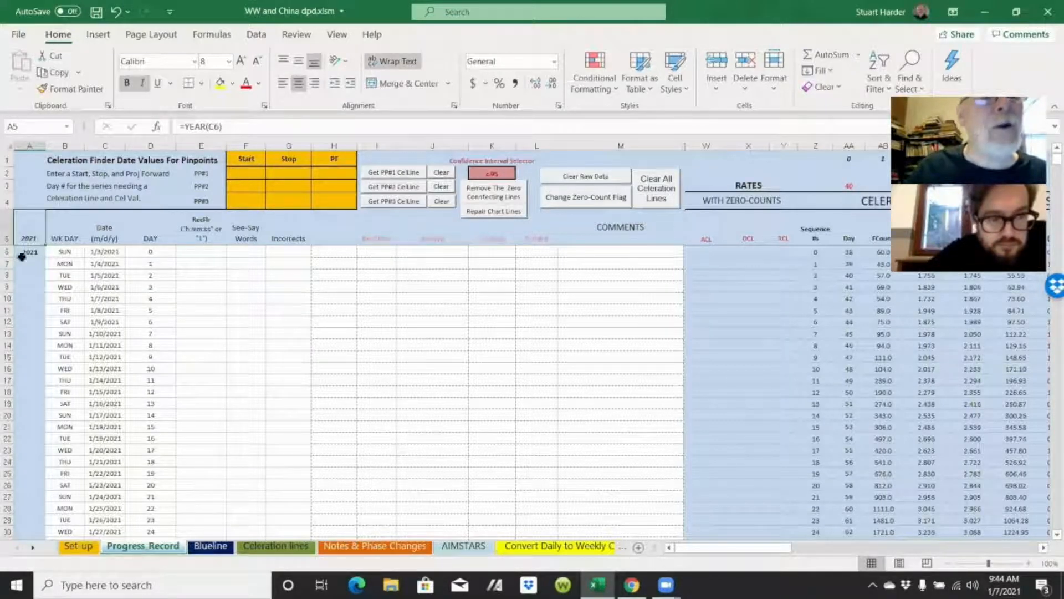
click(30, 252)
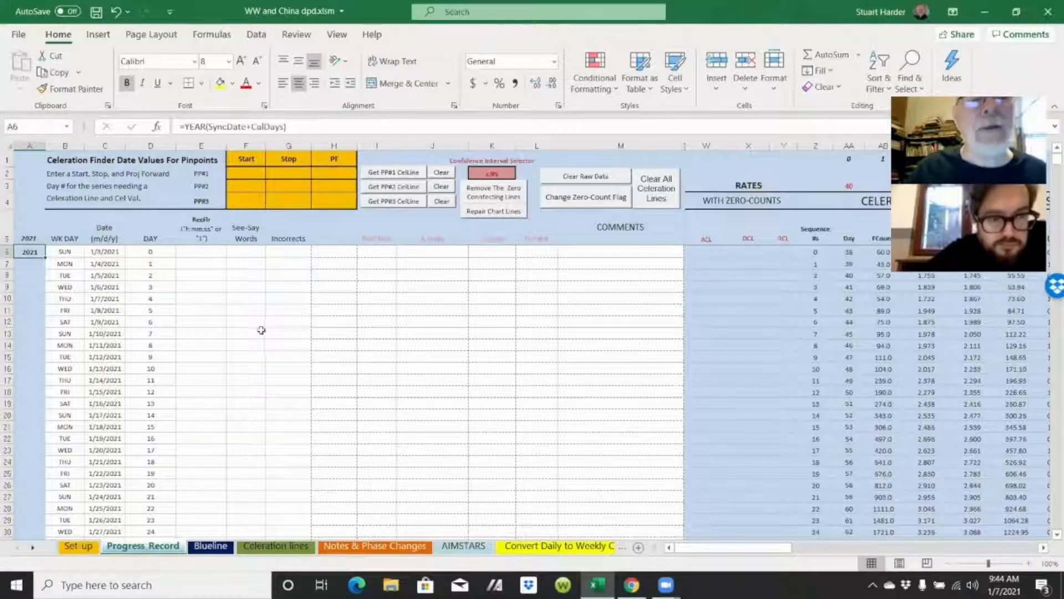
click(209, 546)
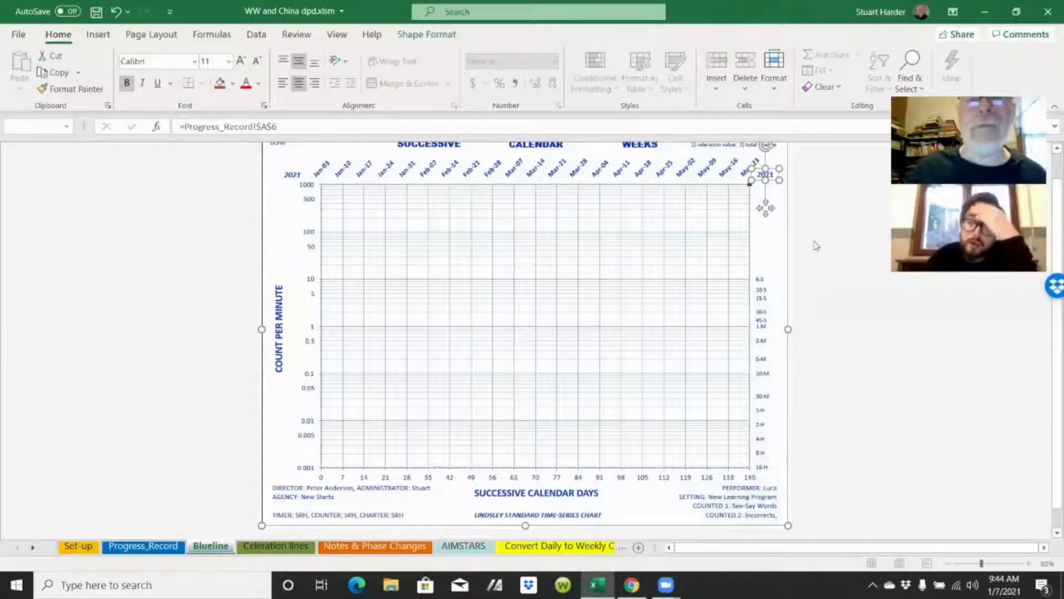
click(815, 245)
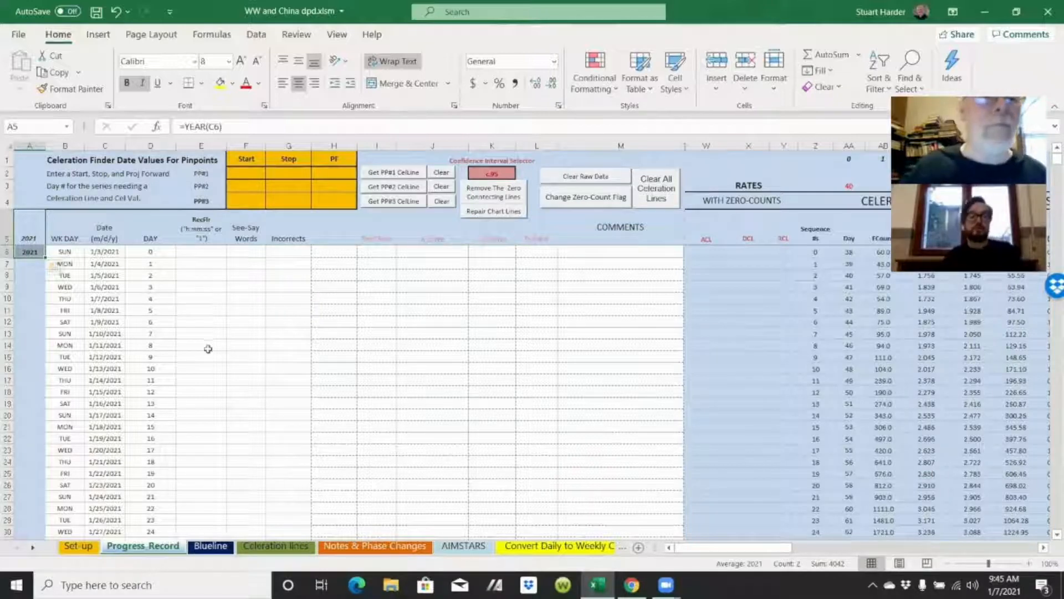
- Compare the start date in C6 and the dates below it with the calendar dates along the Blueline chart
click(200, 274)
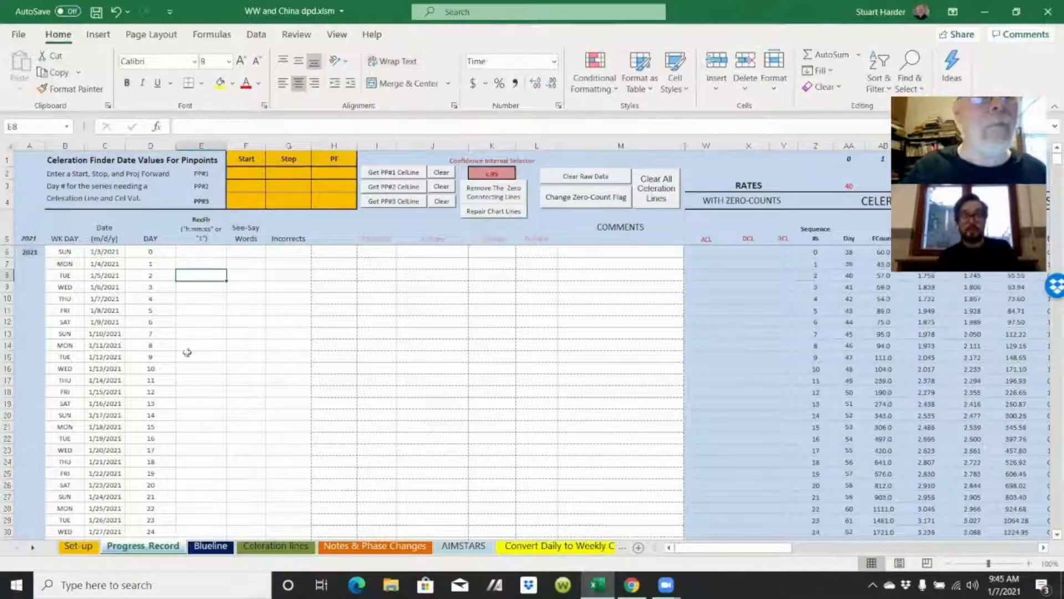
click(107, 251)
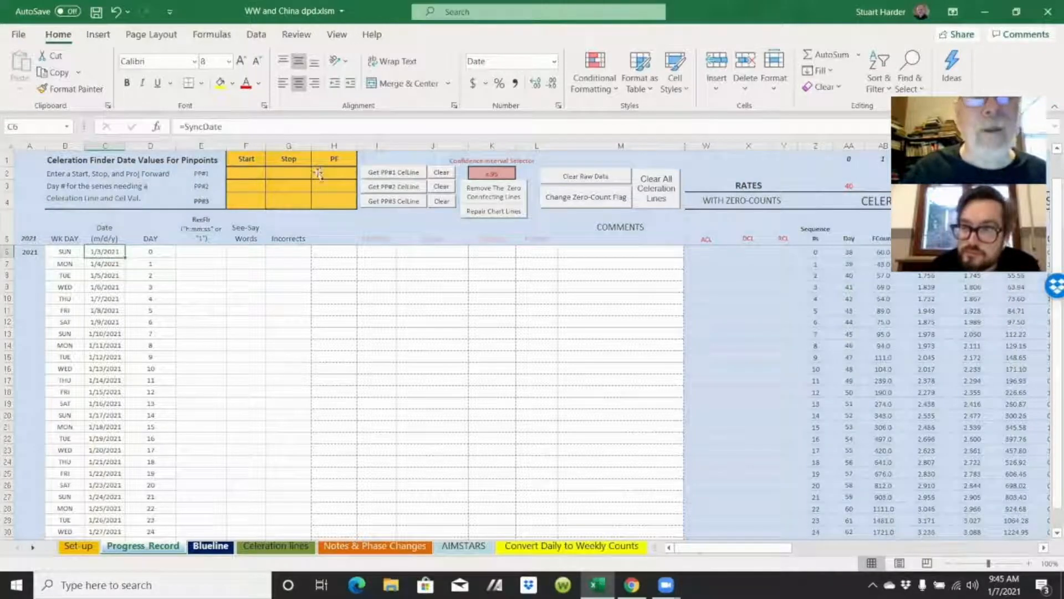
click(210, 546)
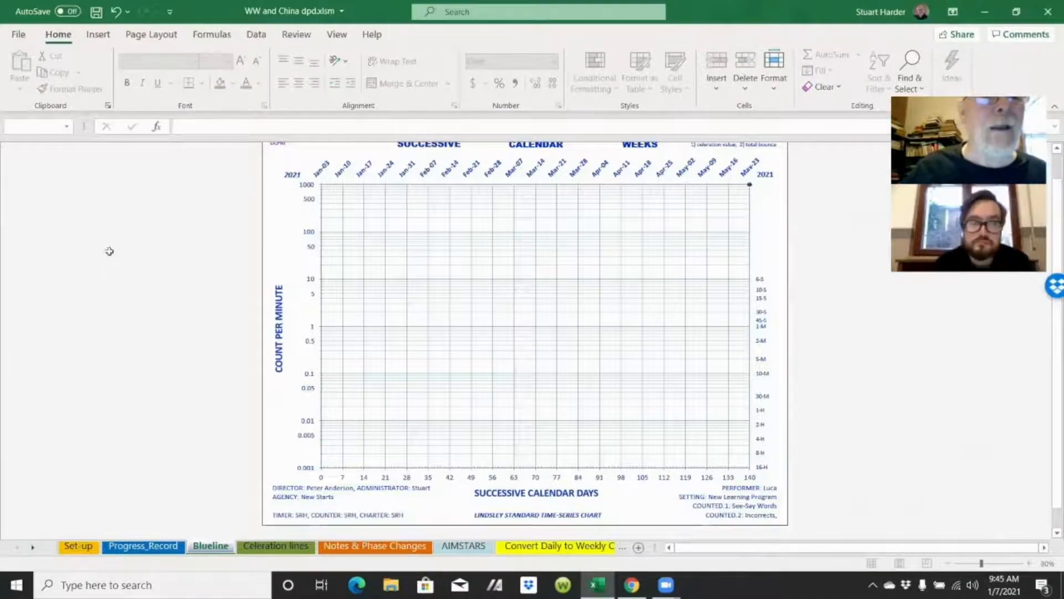
key(ctrl+Page_Up)
drag(105, 251, 108, 463)
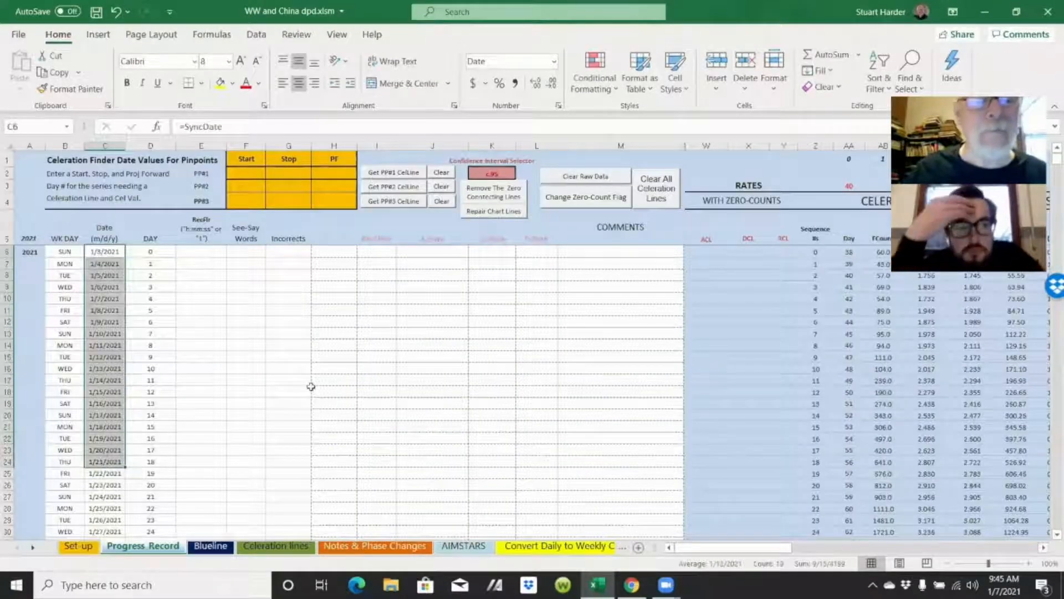
- Review the full date series in column C from C6 to its last date in C146, and return to the start
click(93, 255)
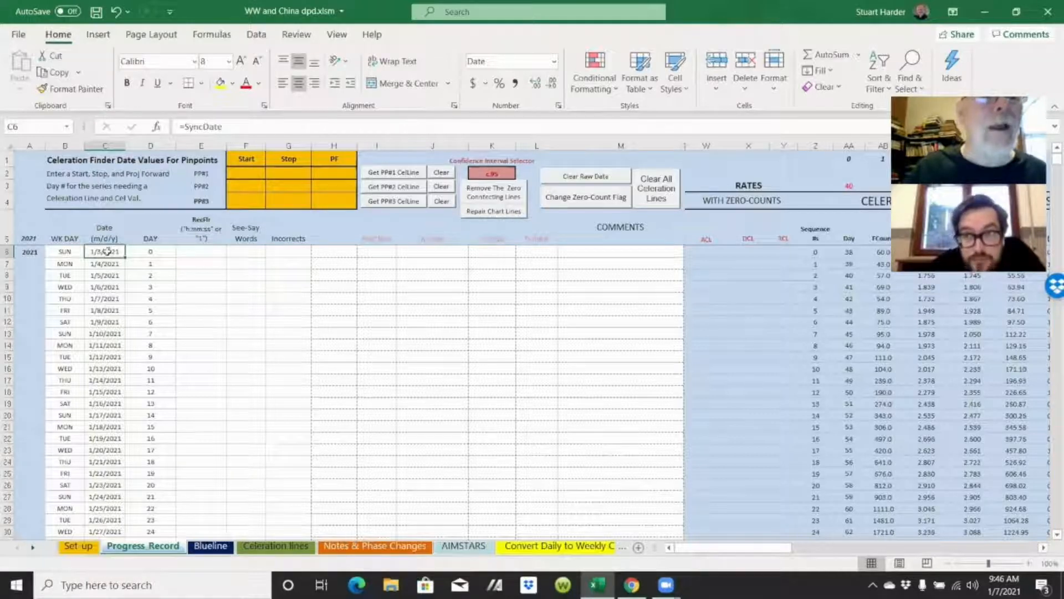
drag(104, 254, 104, 421)
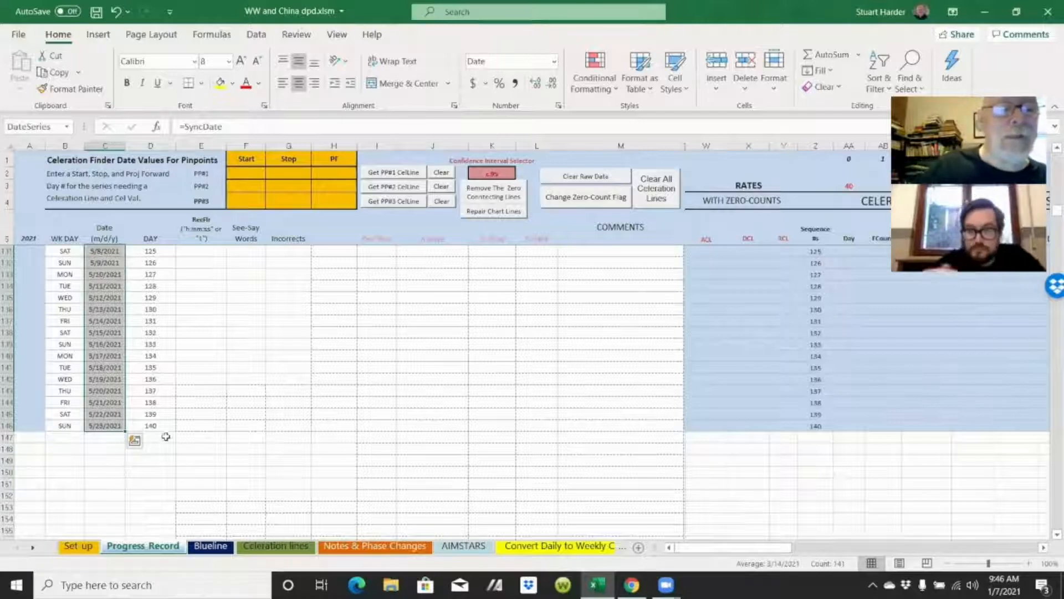
click(111, 426)
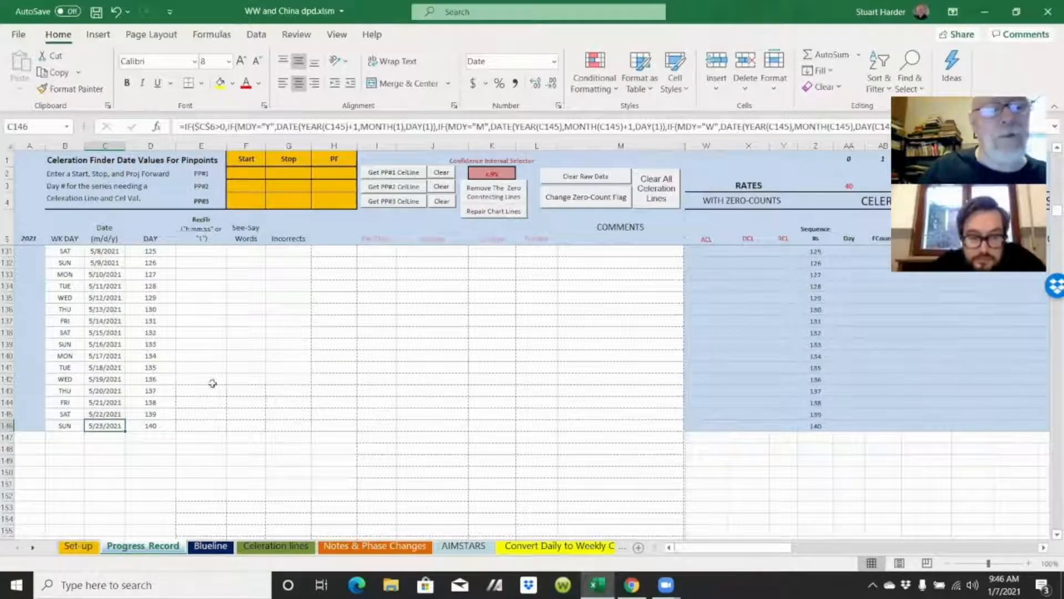
scroll(99, 340, up, 3)
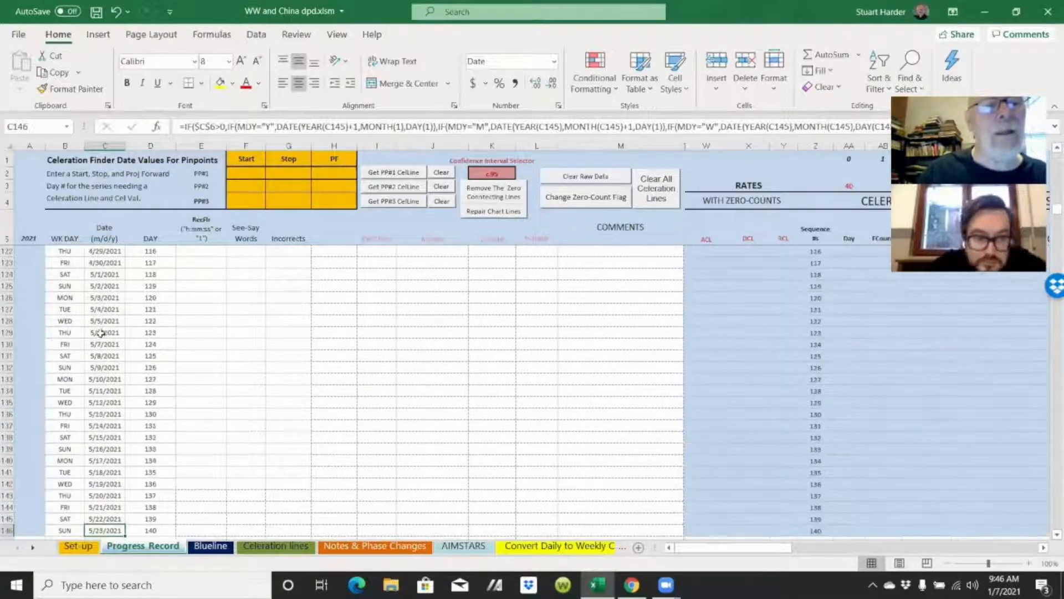
key(ctrl+Home)
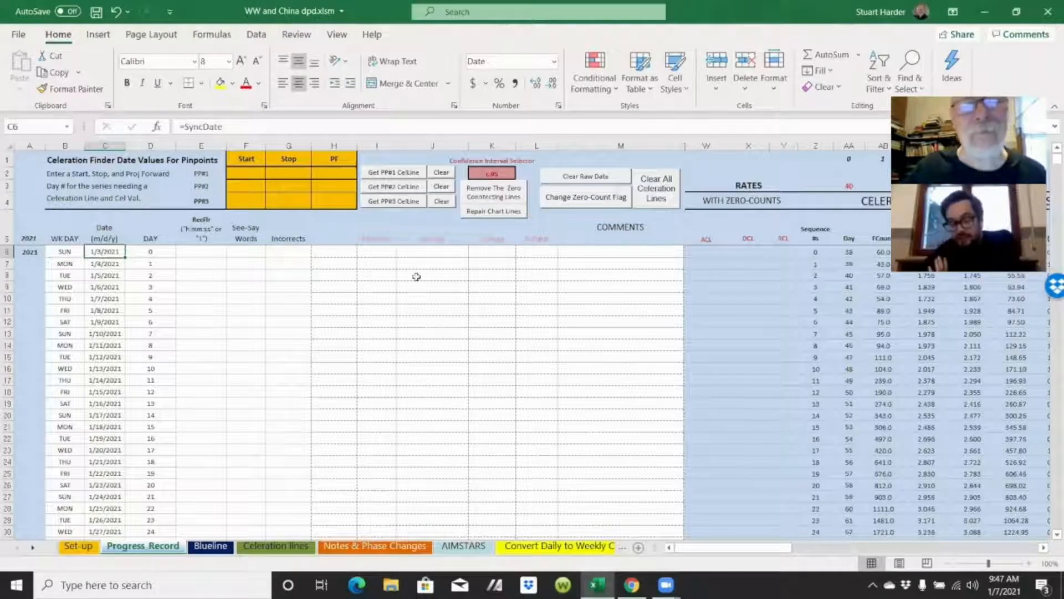
- Examine the record floor, See-Say Words and Incorrects entry cells for 1/4/2021 and the time format in the record floor heading
click(199, 266)
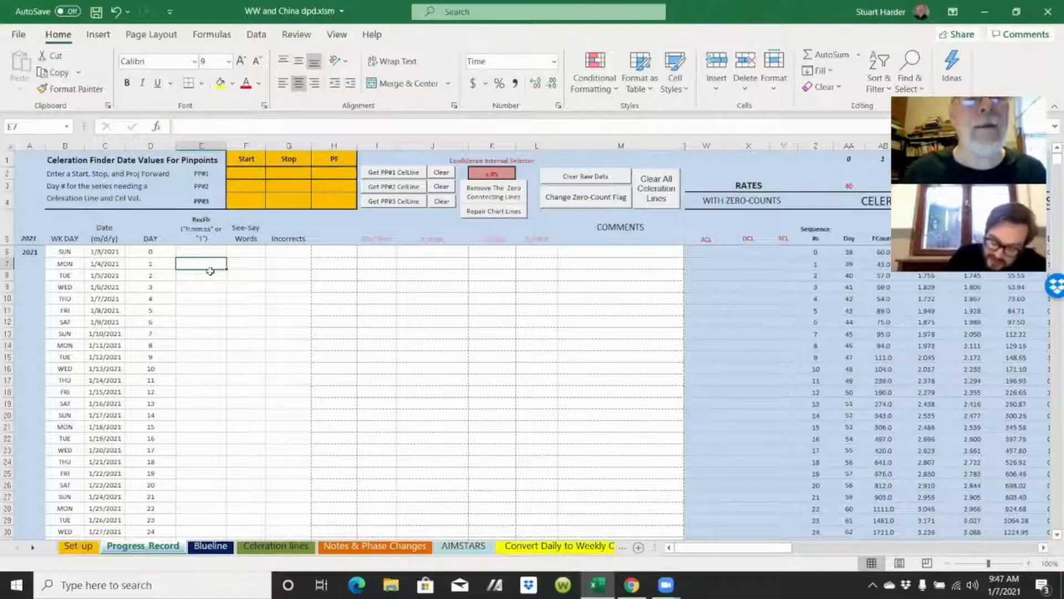
drag(211, 264, 278, 264)
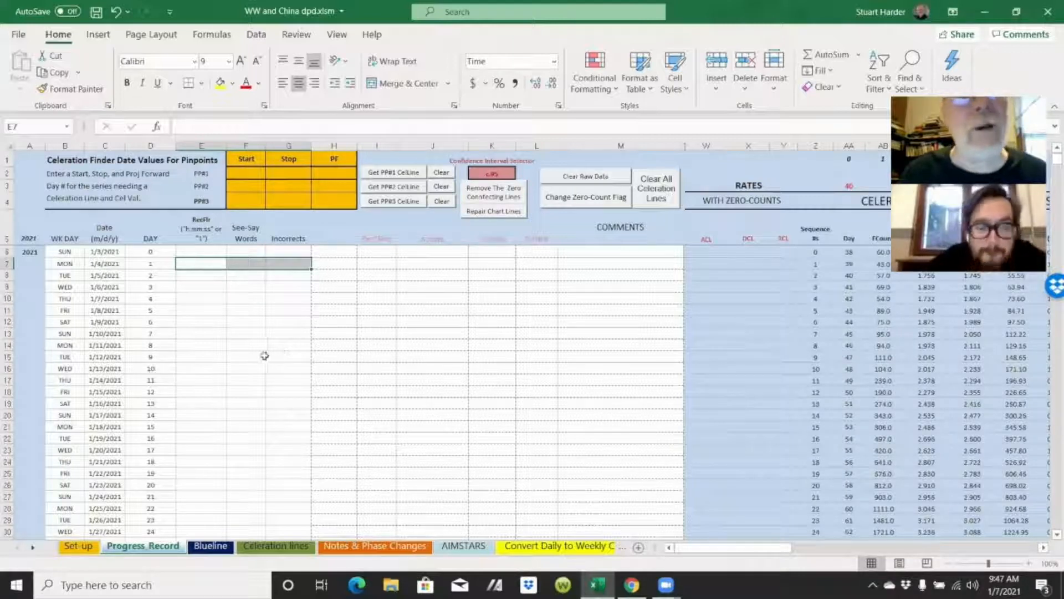
click(204, 264)
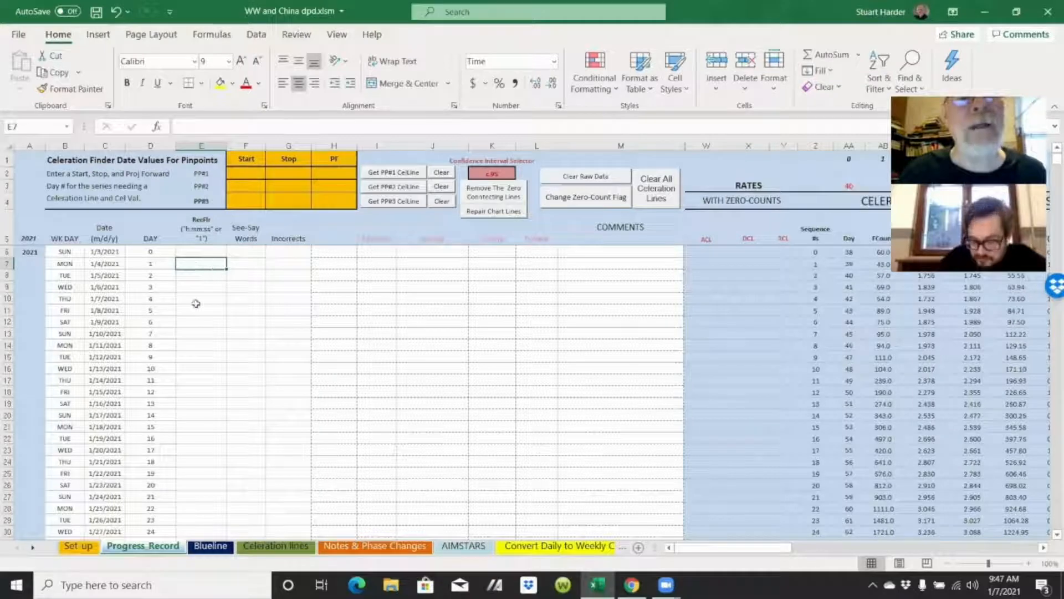
click(248, 264)
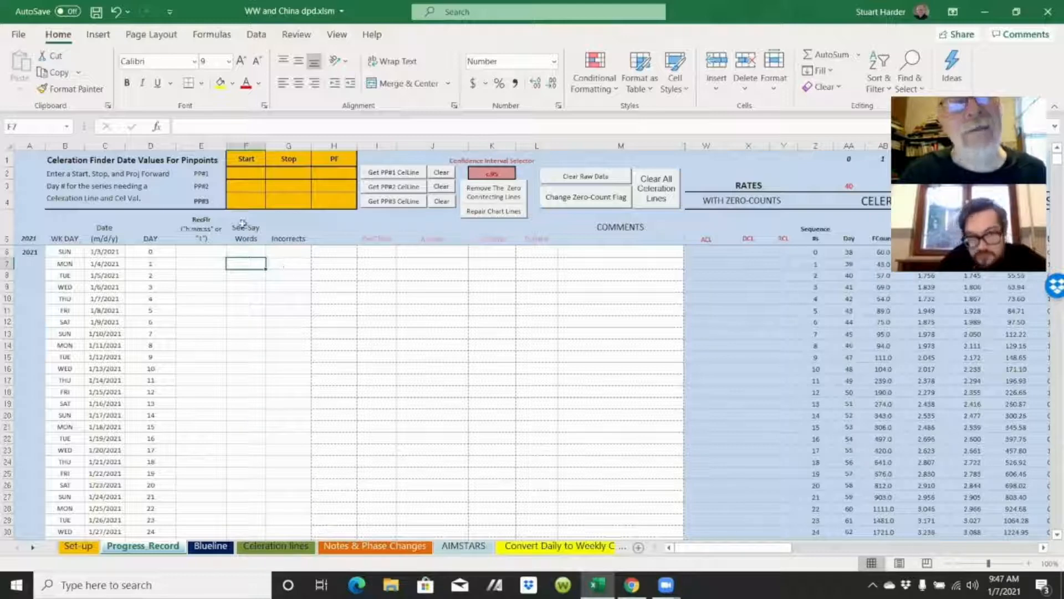
click(284, 263)
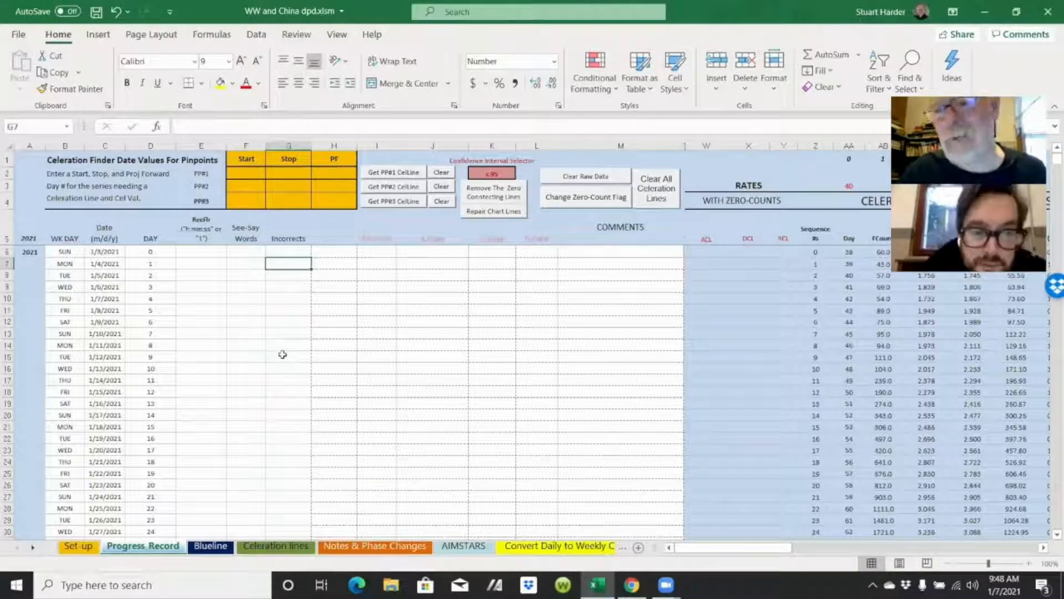
click(194, 265)
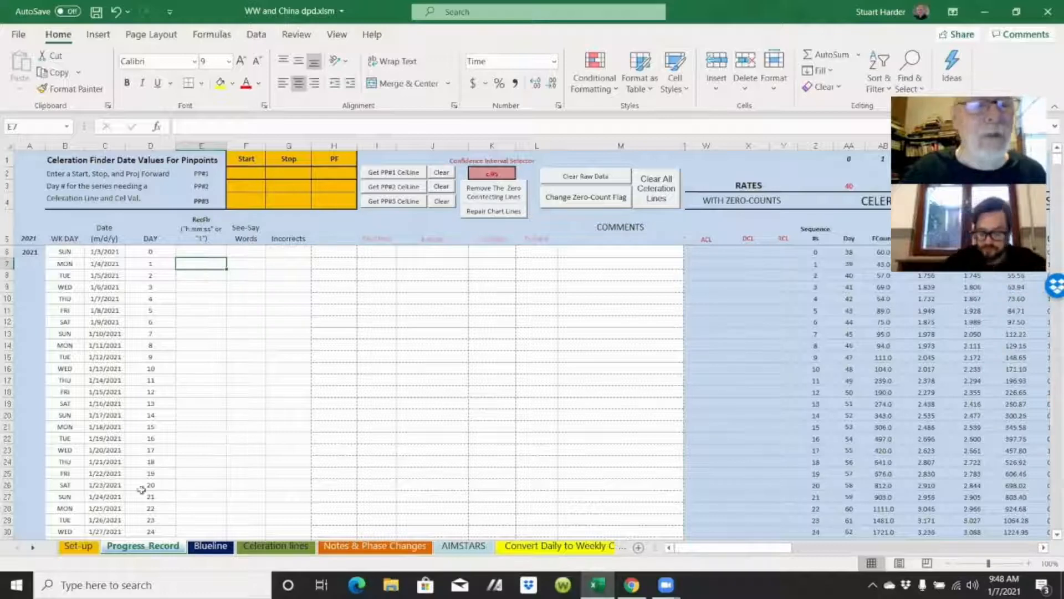
click(209, 233)
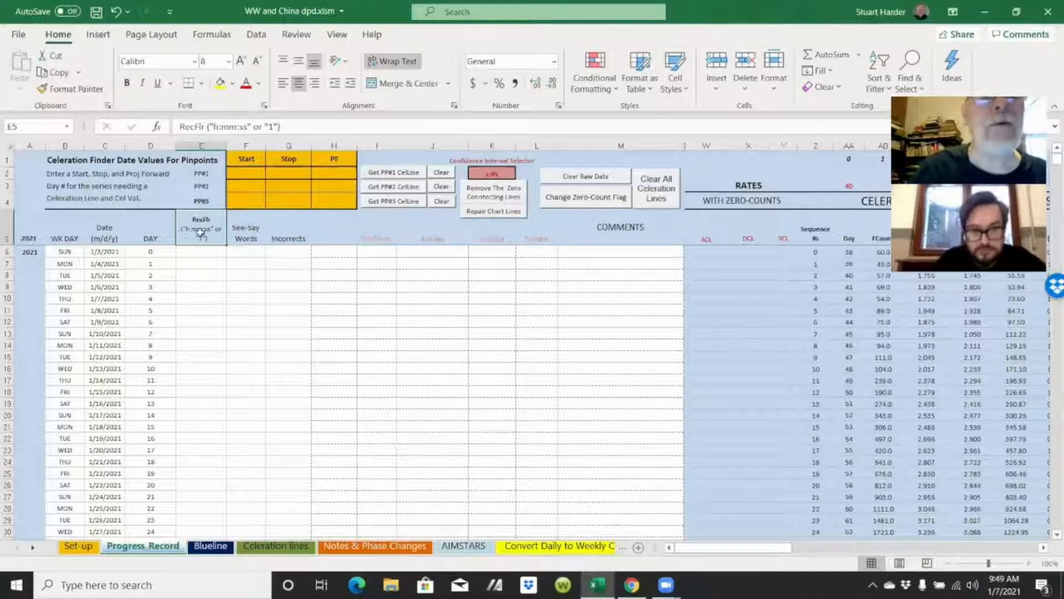
- Enter a record floor time of 0:01:00 for Monday 1/4/2021 in E7
click(202, 263)
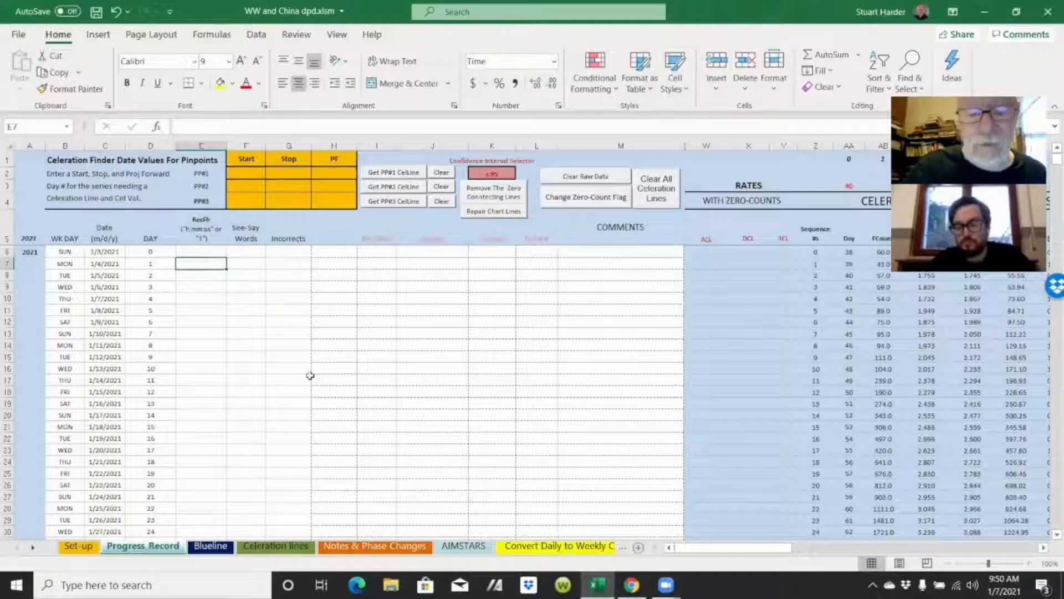
text(0)
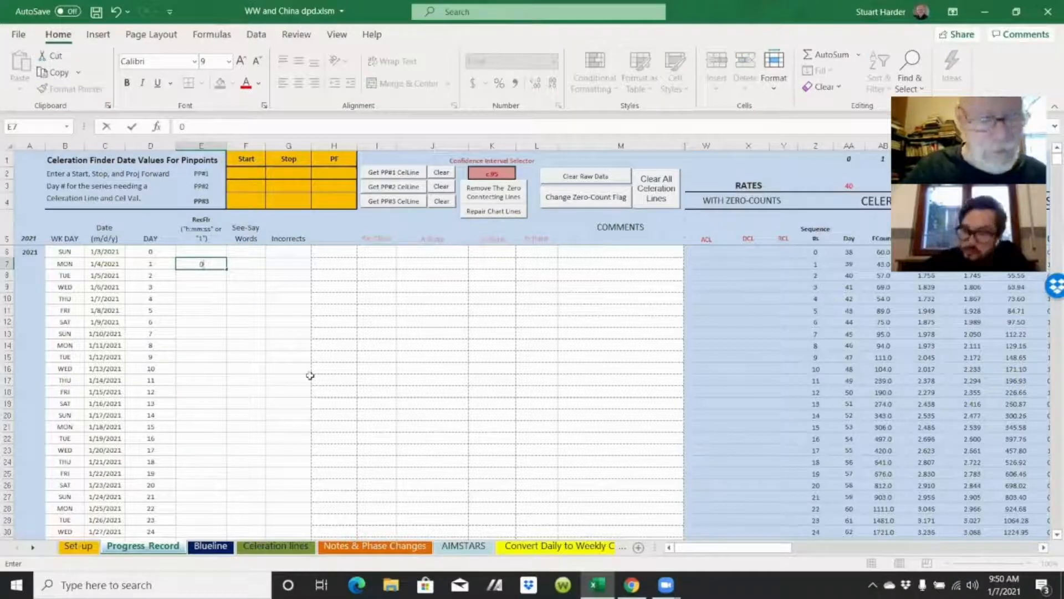
text(:)
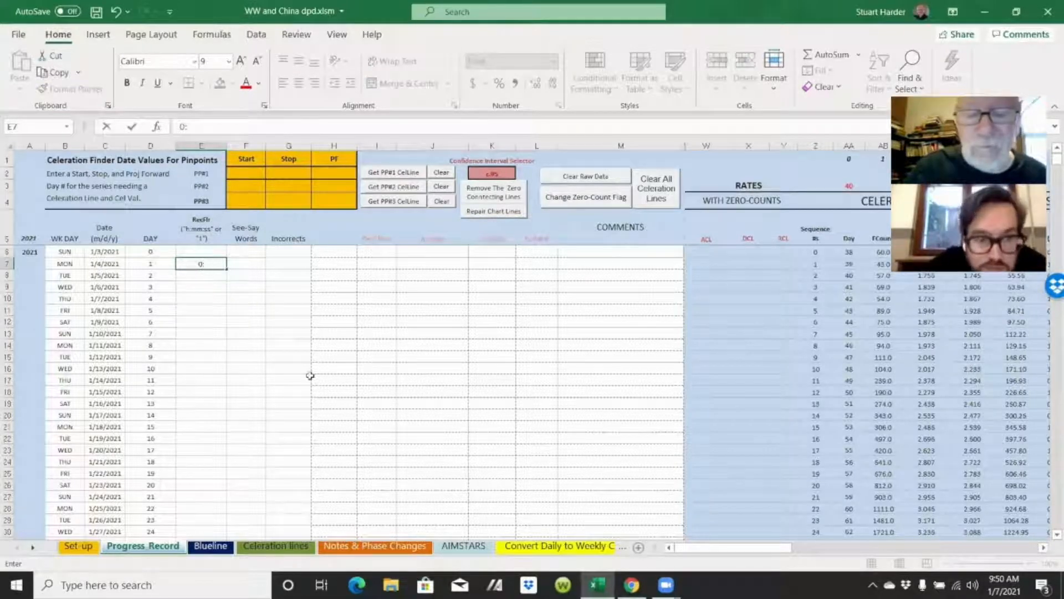
text(01)
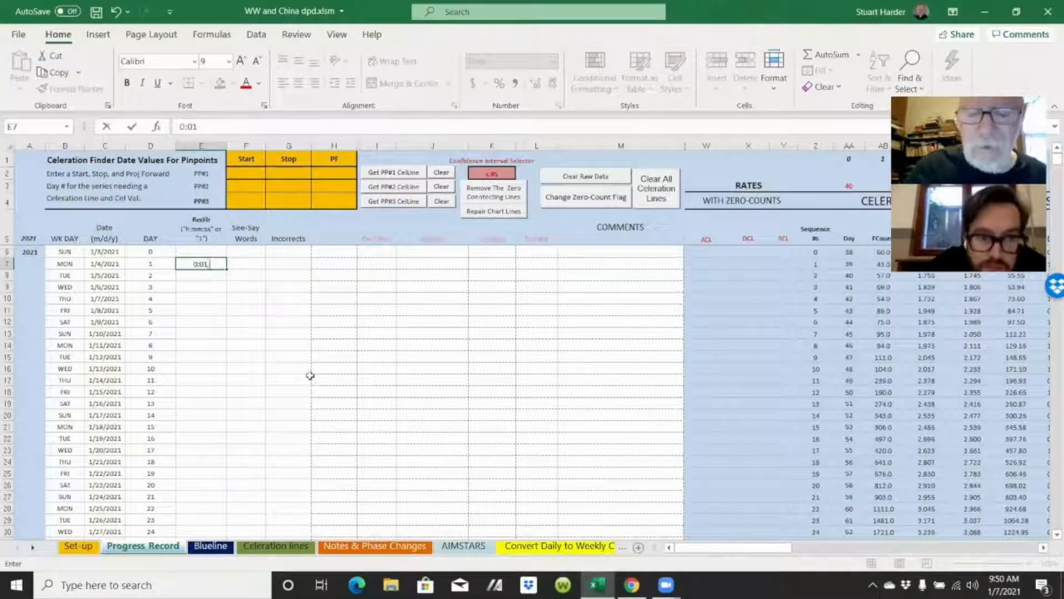
text(:00)
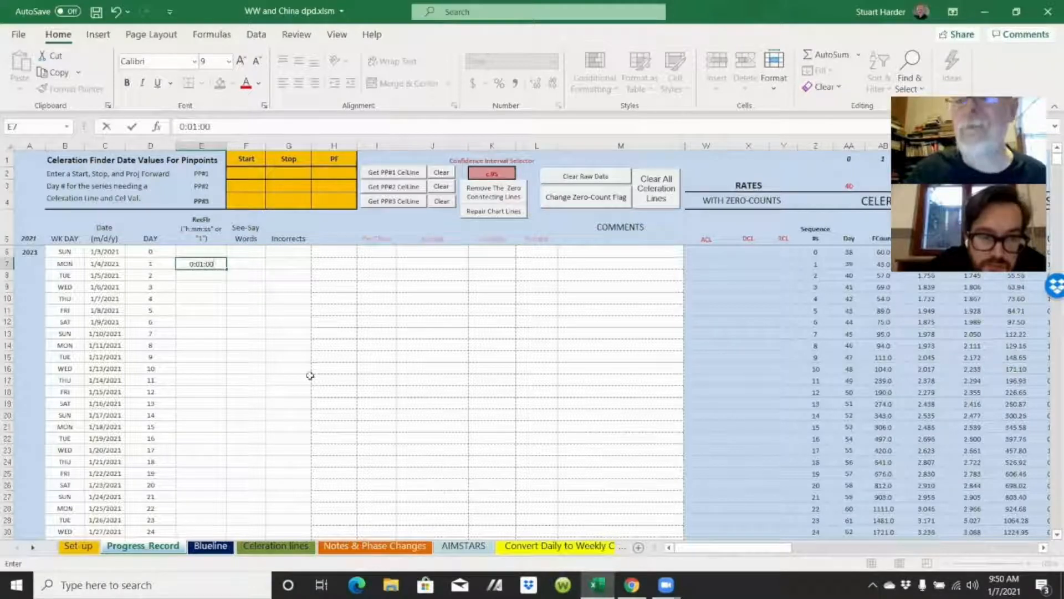
key(Return)
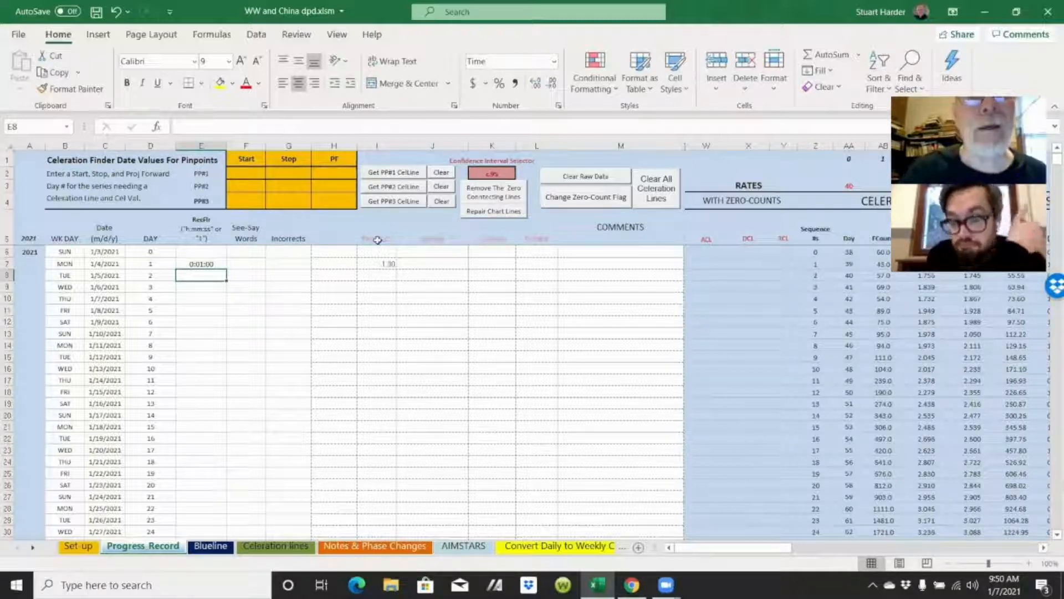
- Inspect column I and the formula in I7 that converts the record floor time entered in E7
click(375, 138)
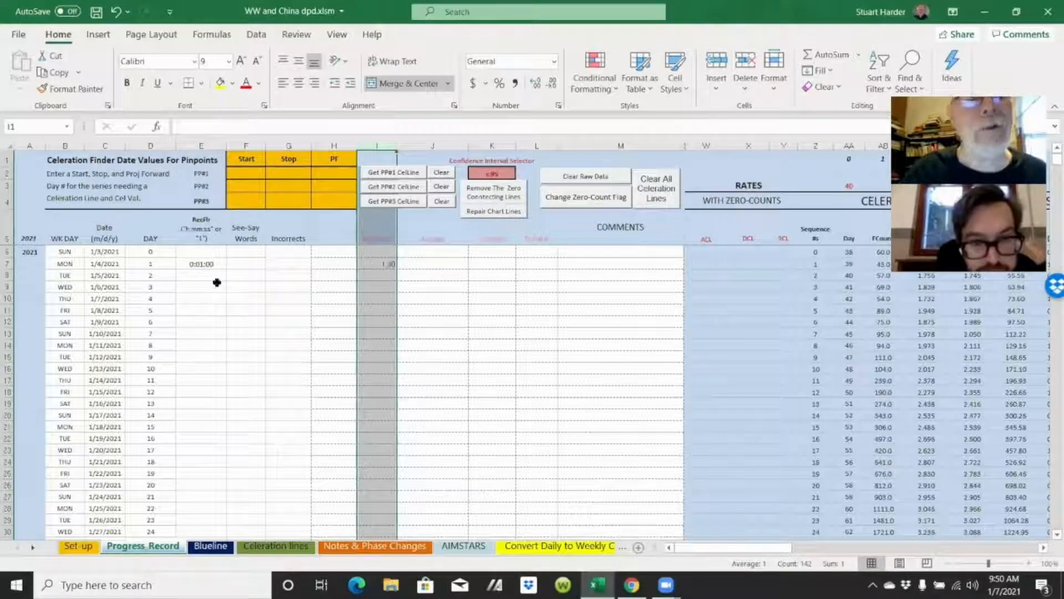
click(195, 263)
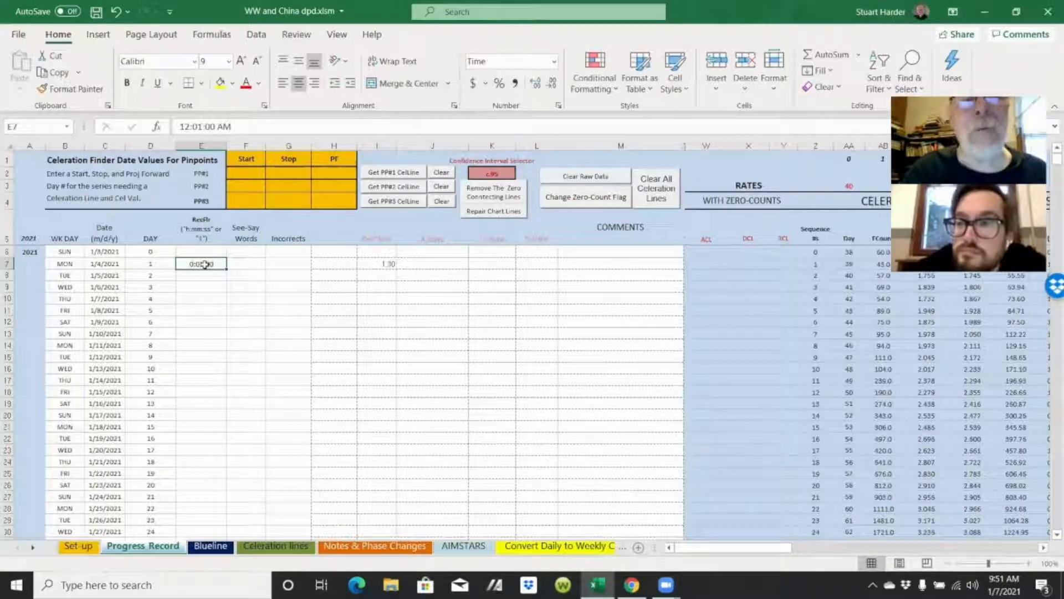
click(379, 263)
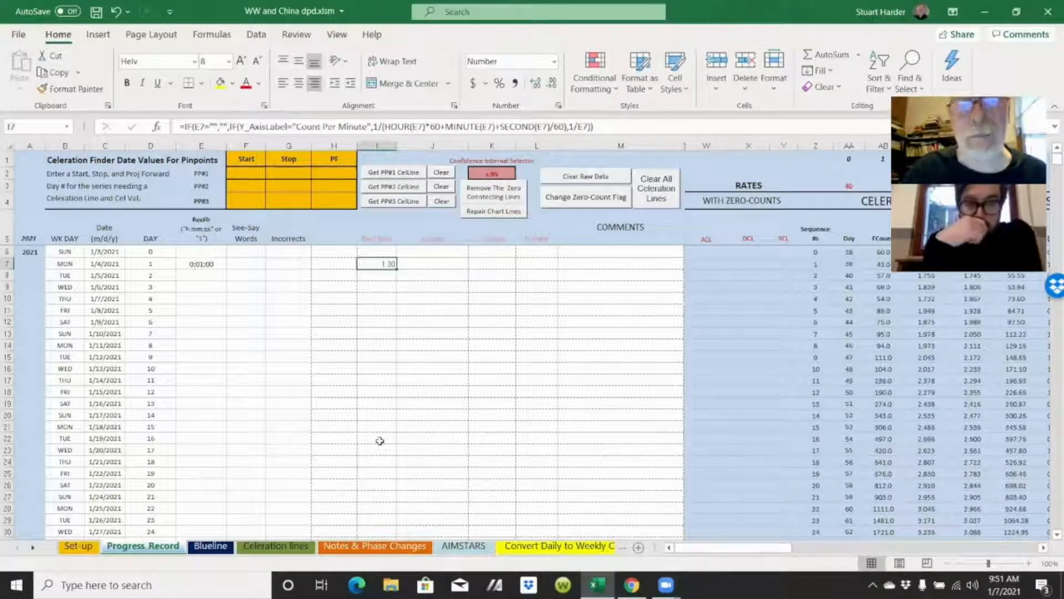
- Set the record floor time for Monday 1/4/2021 in E7 to 0:00:30
key(ctrl+Left)
click(378, 262)
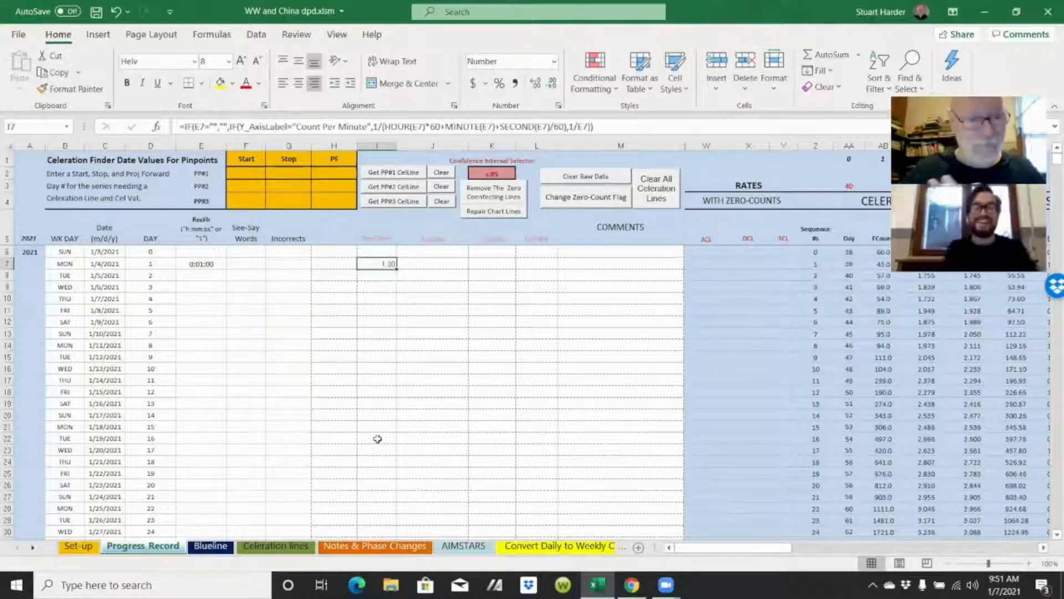
click(198, 264)
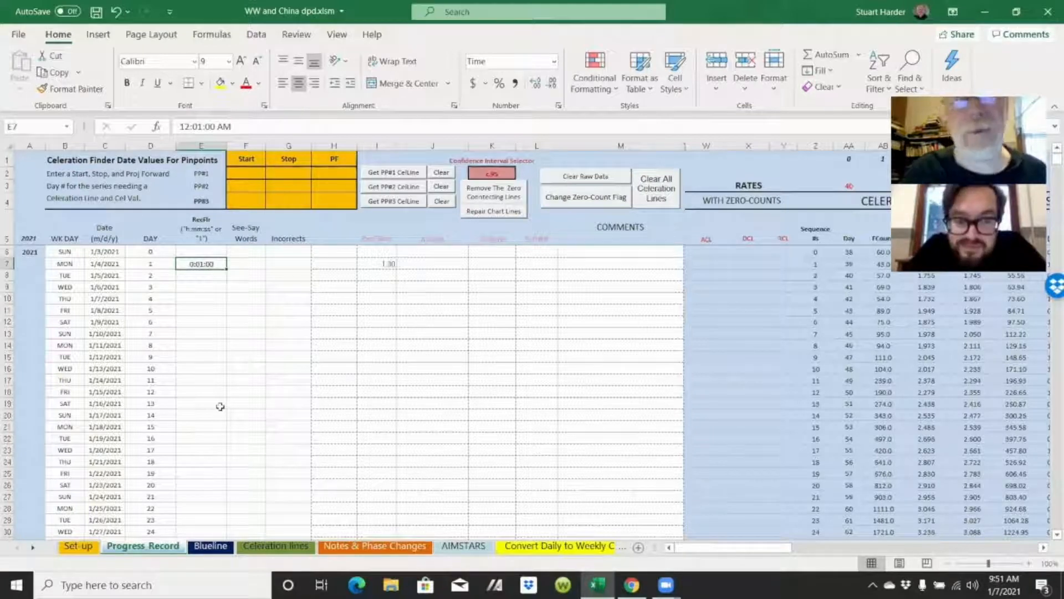
text(0)
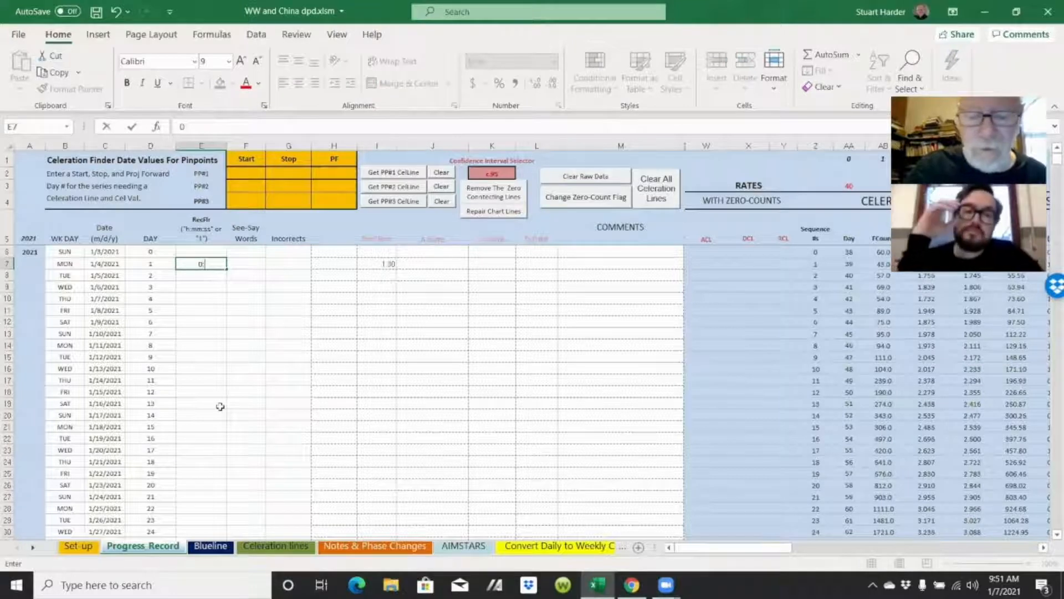
text(:00)
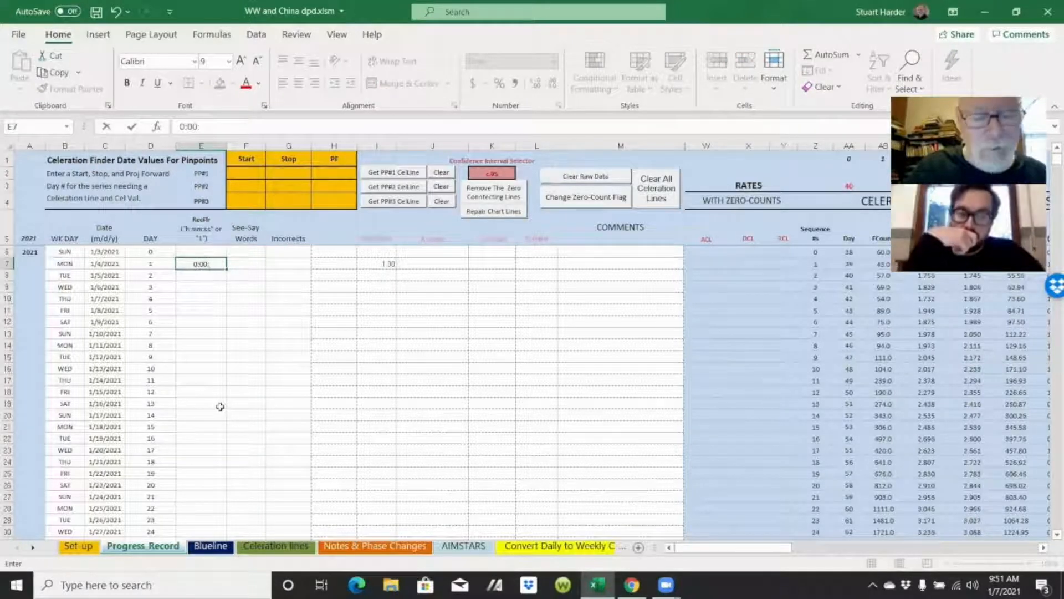
text(:30)
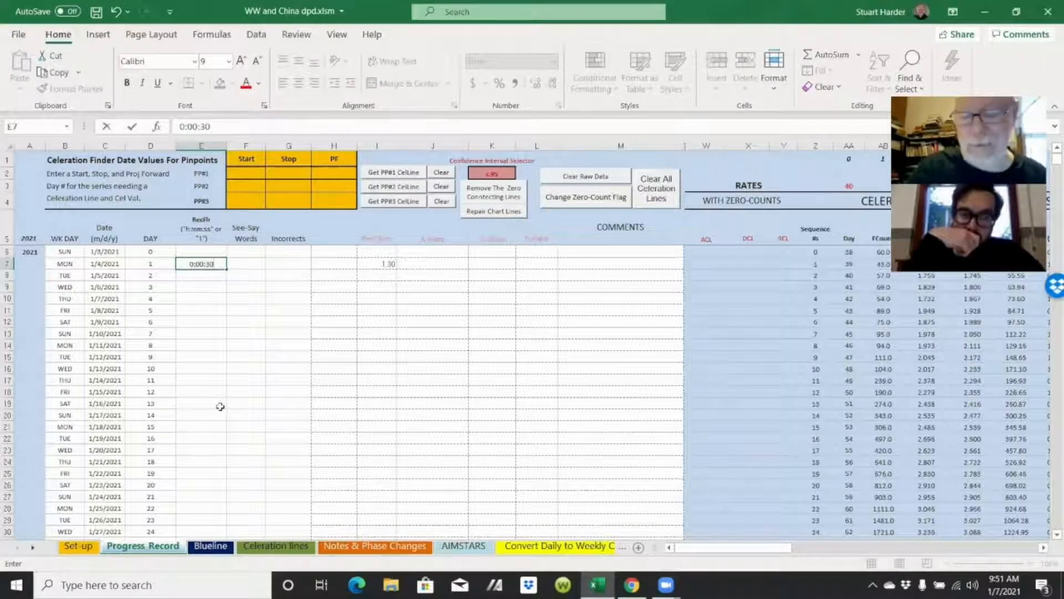
key(Return)
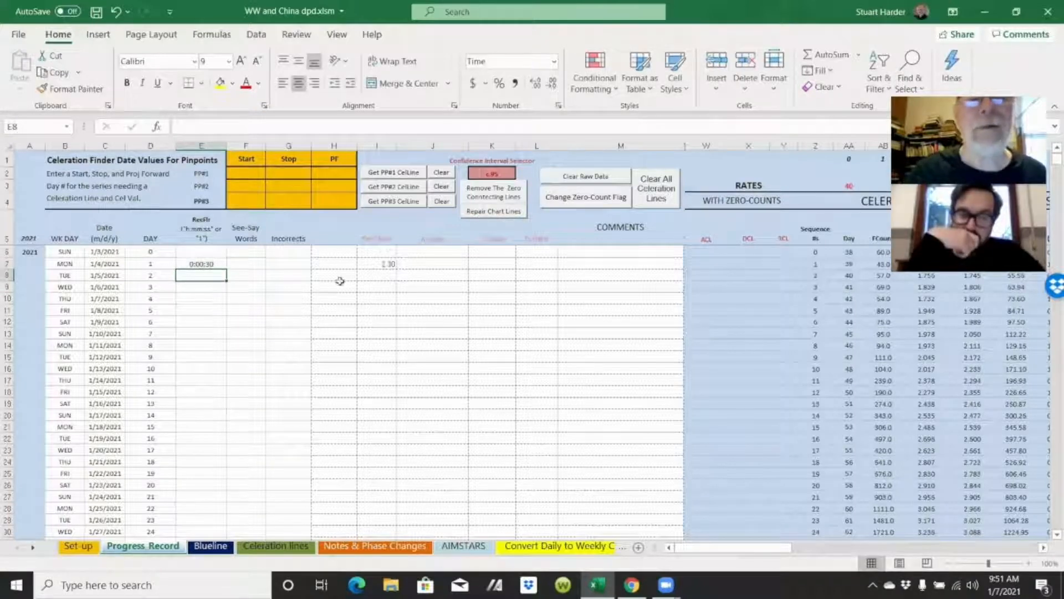
- Check the converted record floor value in I7 and its mark on the Blueline chart, and return to the Progress Record sheet
click(381, 261)
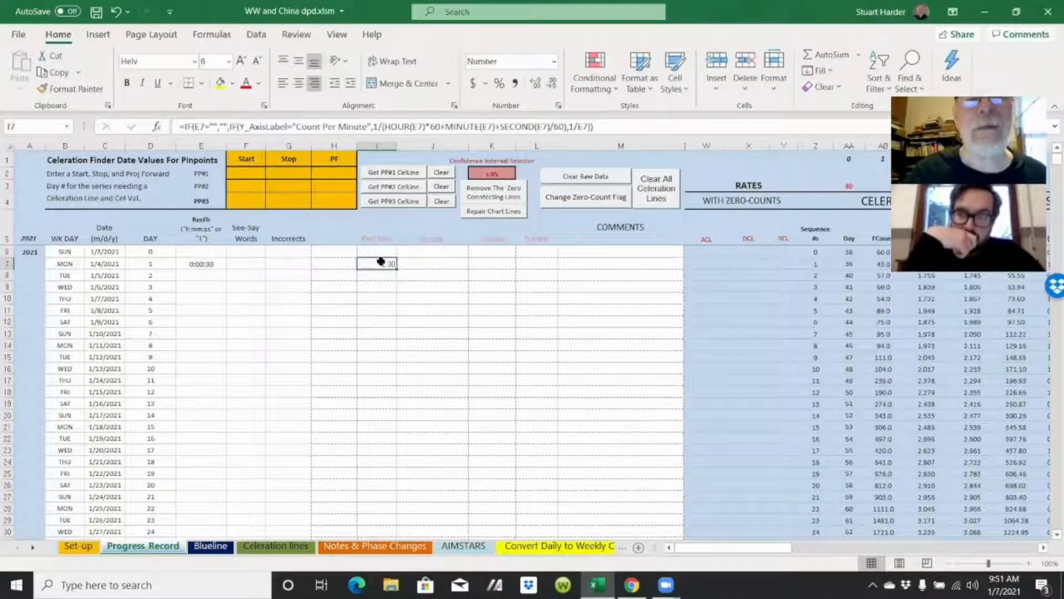
click(211, 546)
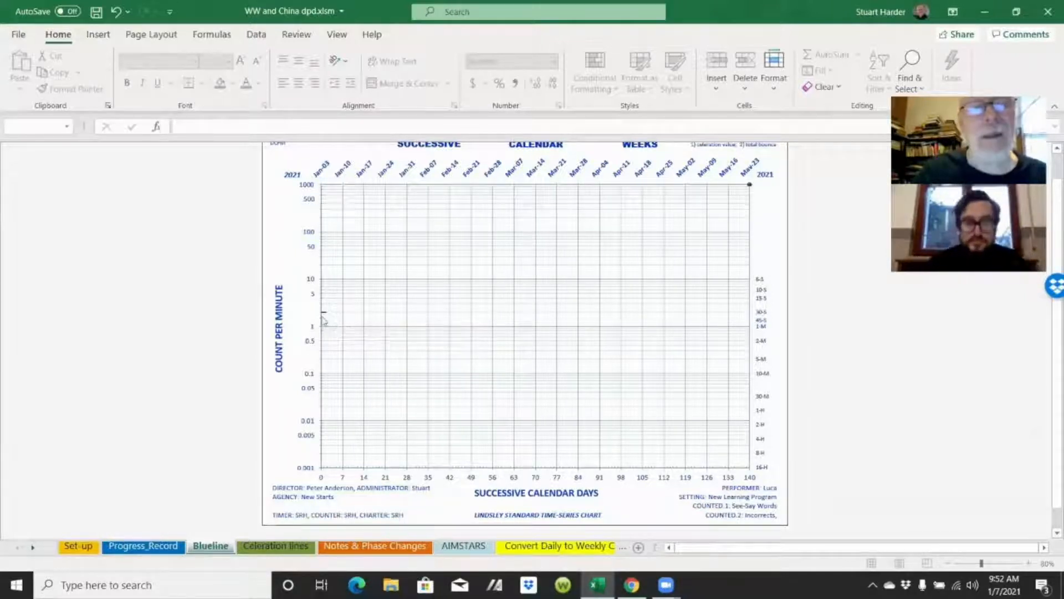
click(143, 546)
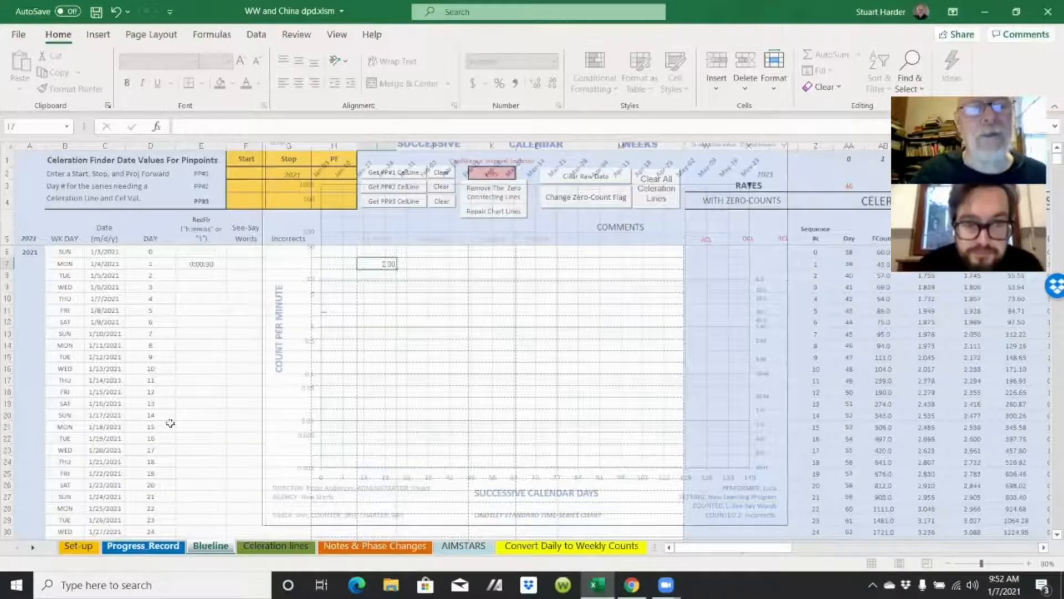
- Set the 1/4/2021 record floor in E7 to 0:01:00 and check its mark on the Blueline chart
click(192, 264)
text(0:01)
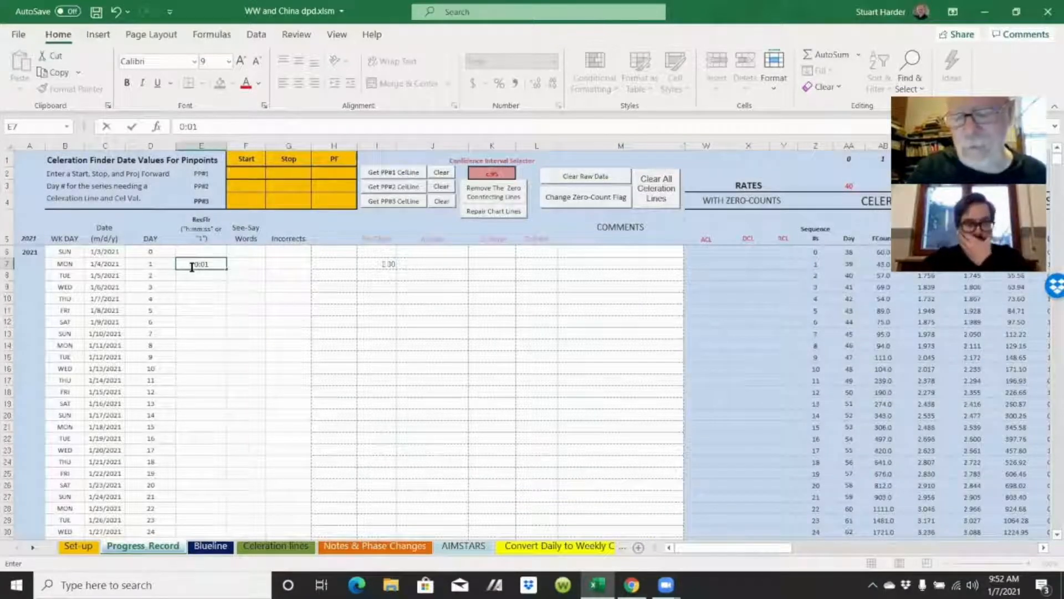
click(213, 547)
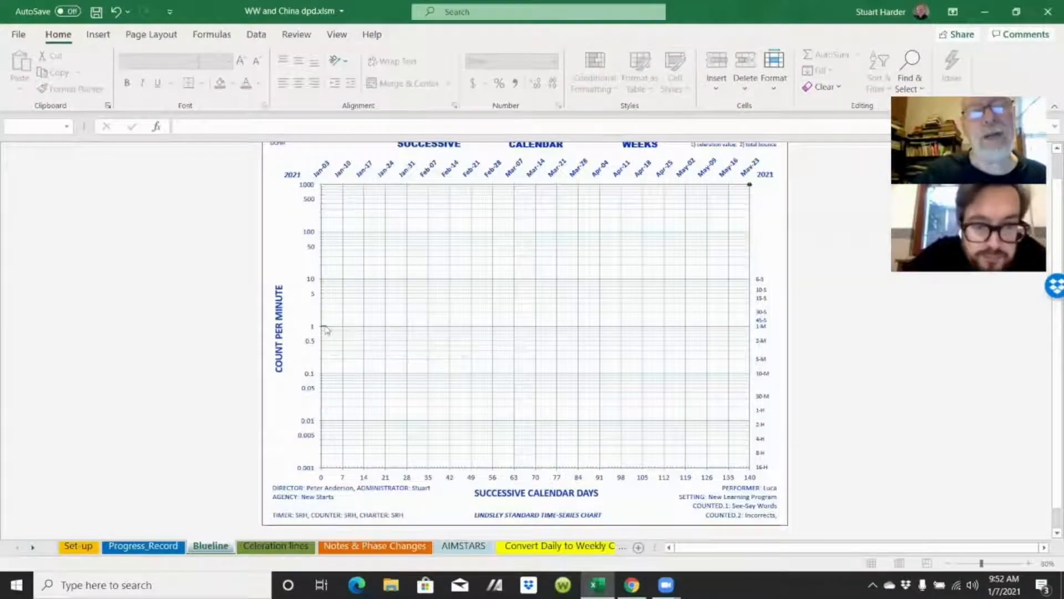
click(326, 329)
click(280, 413)
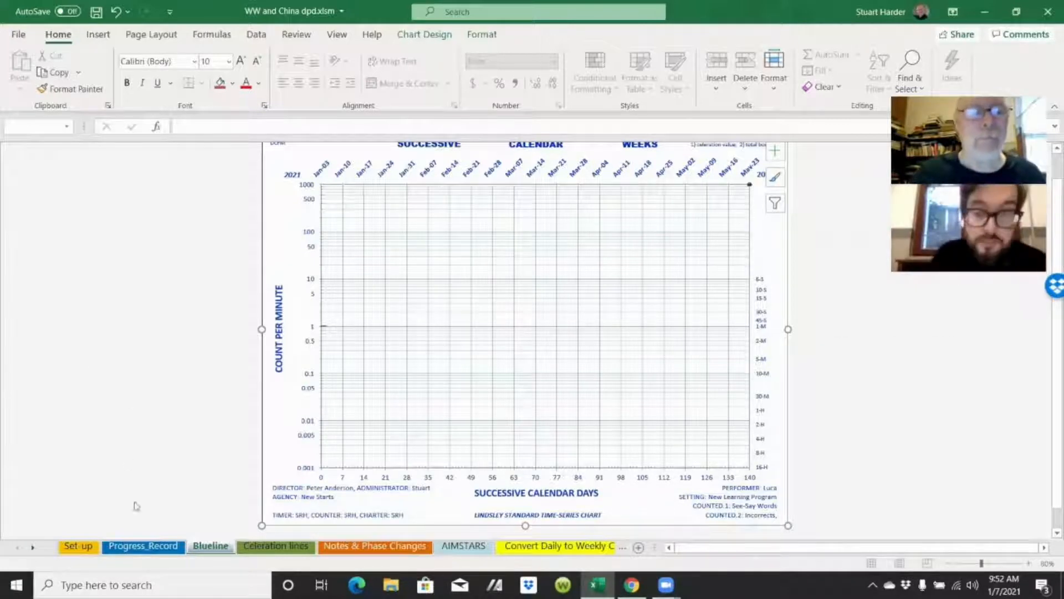
- On the Progress Record sheet, set the E7 record floor to 0:02:00 and compare the Blueline chart with the time scale
click(144, 548)
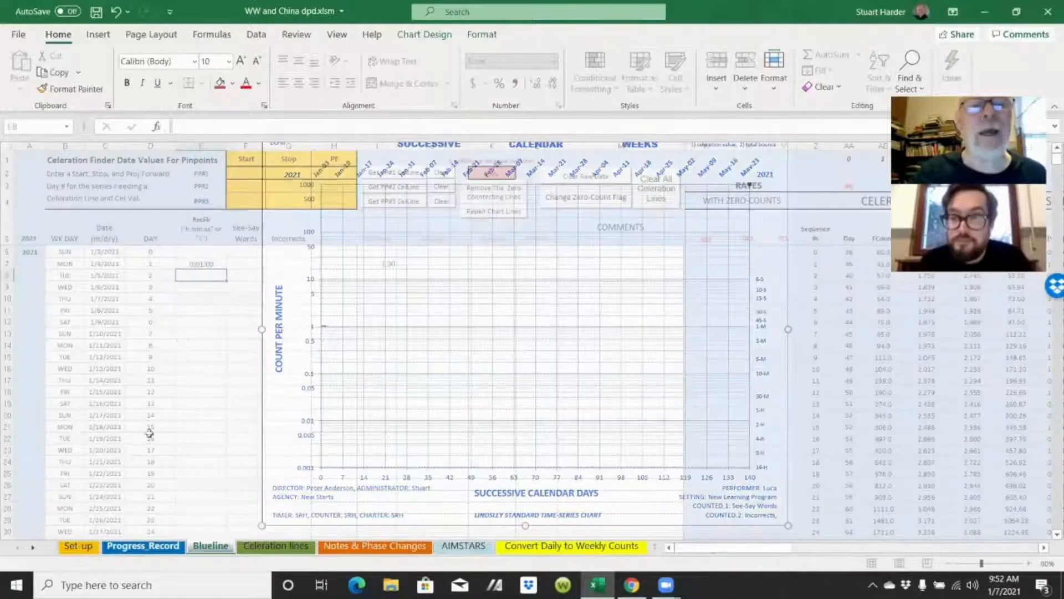
click(205, 264)
text(0:0)
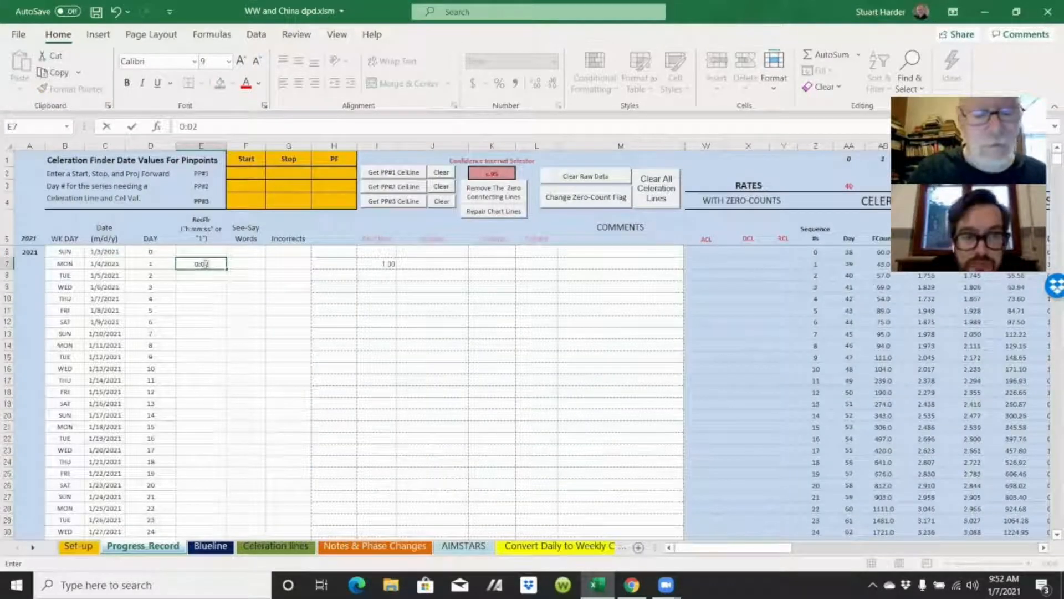
text(2)
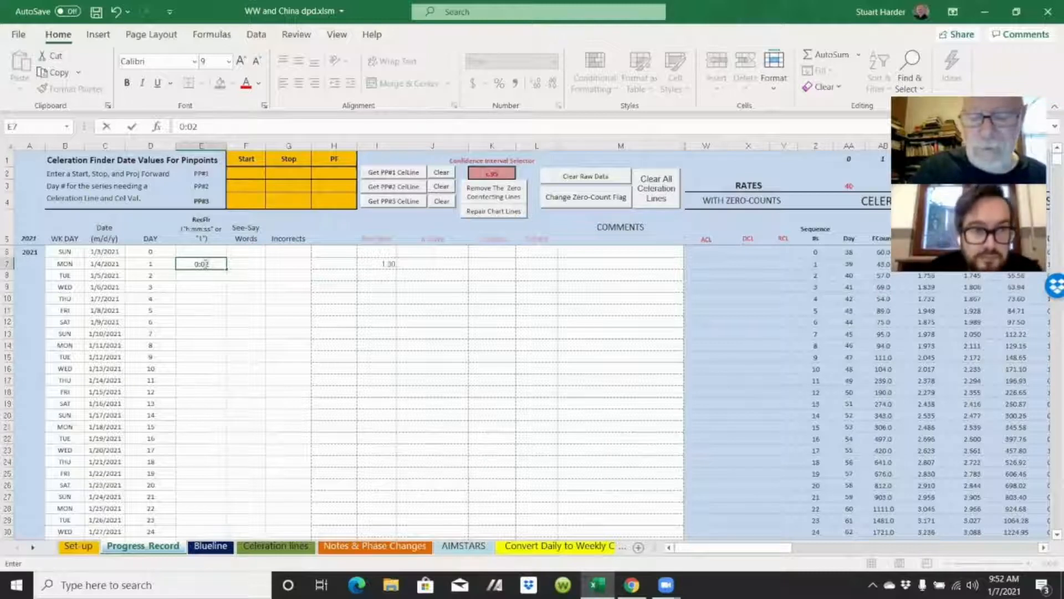
text(:00)
key(Return)
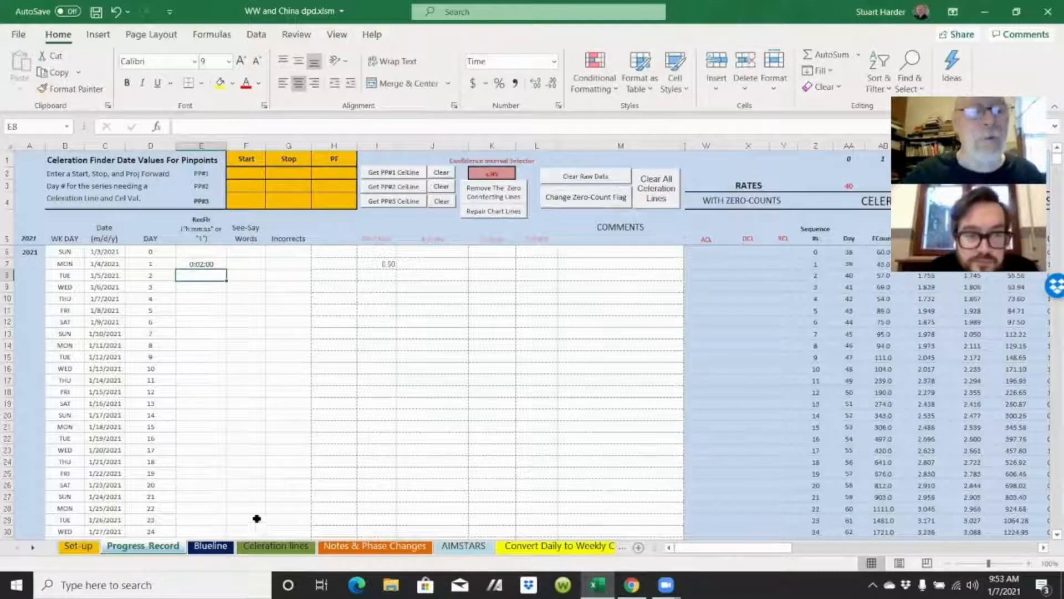
click(210, 547)
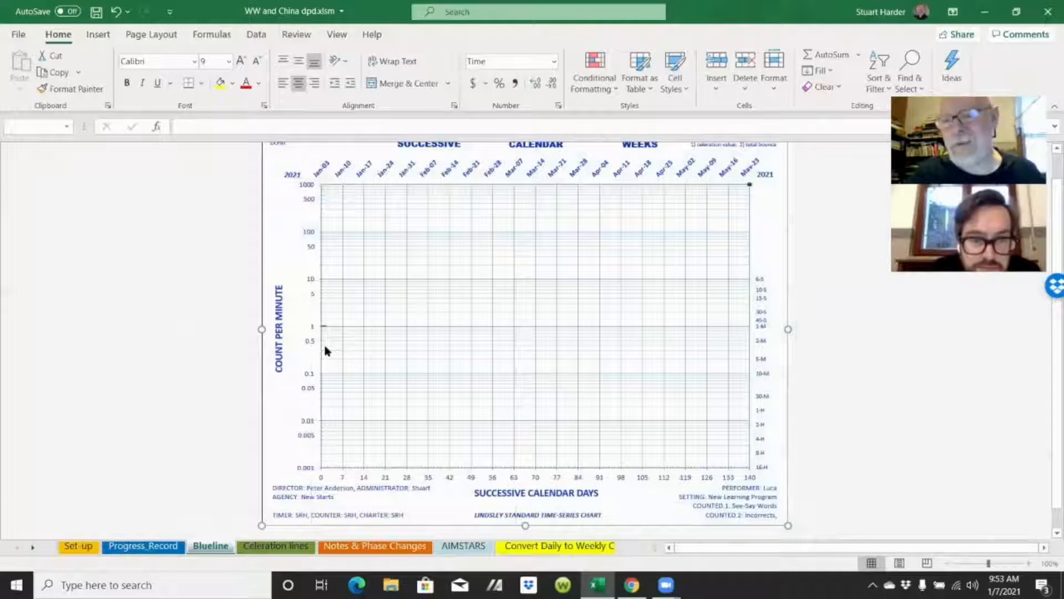
click(766, 341)
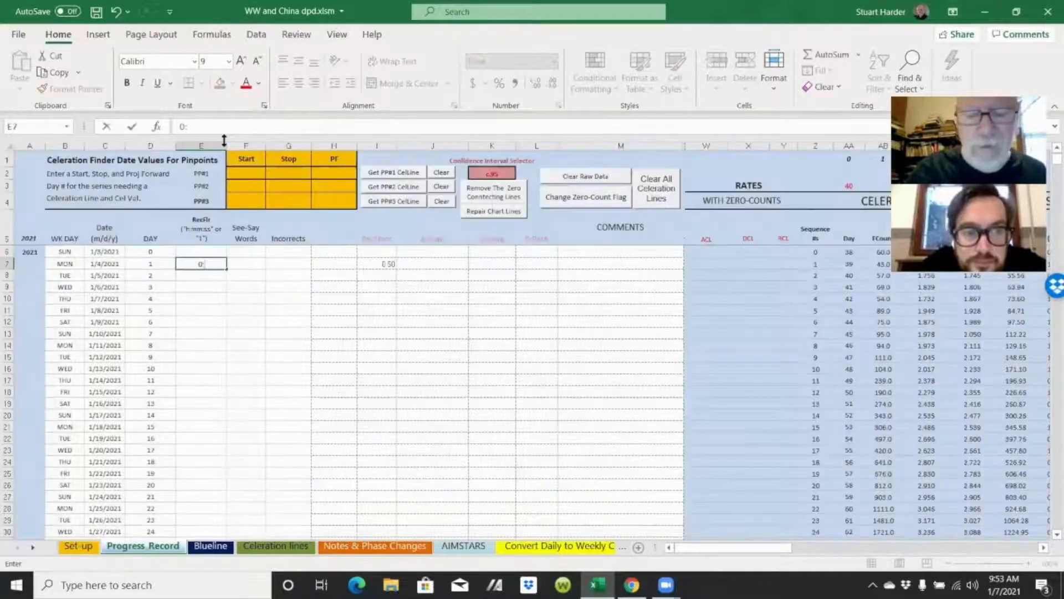
- Set the record floor time in E7 back to 0:01:00 on the Progress Record sheet
text(01)
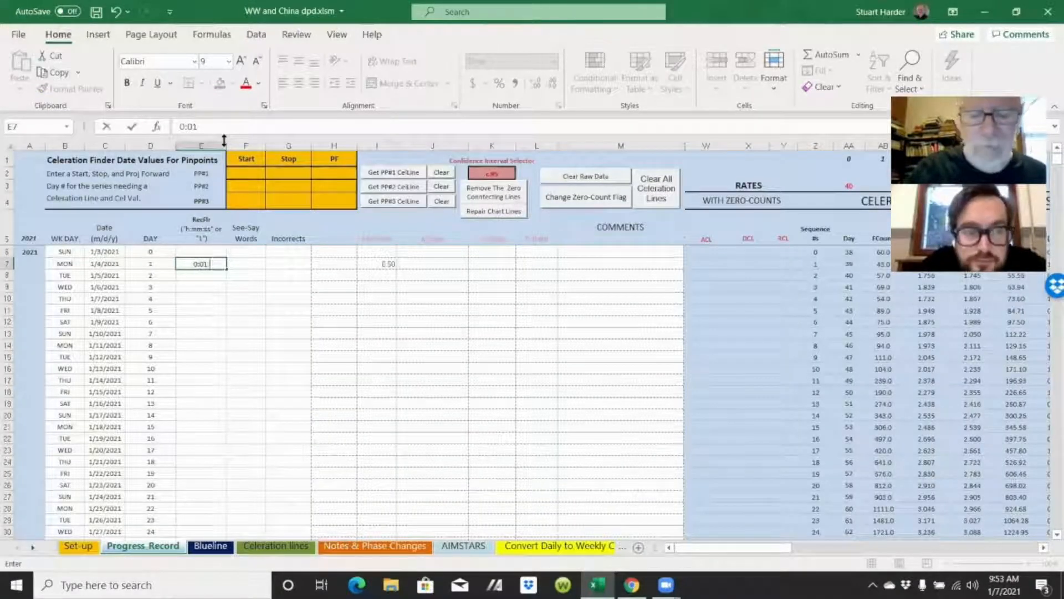
text(:00)
key(Return)
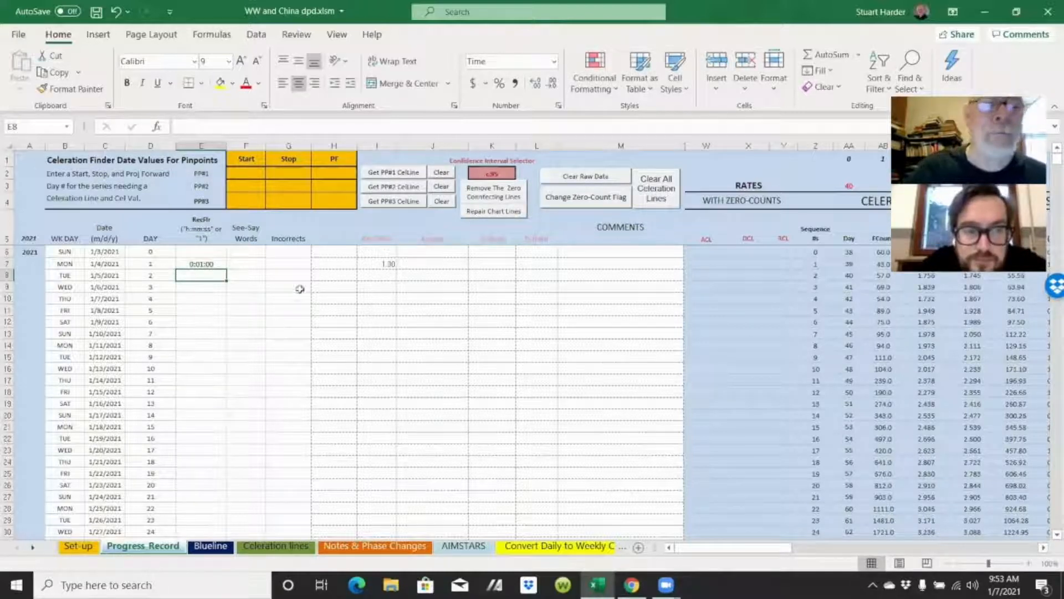
- Fill the 0:01:00 record floor from E7 down to E11, covering Monday 1/4/2021 through Friday 1/8/2021
click(206, 264)
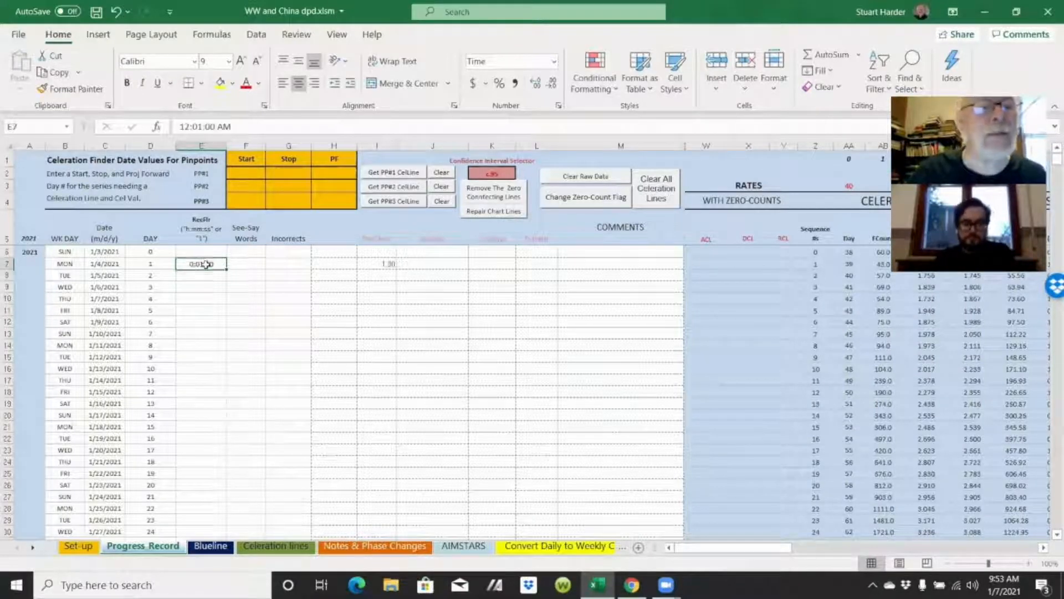
drag(207, 264, 209, 305)
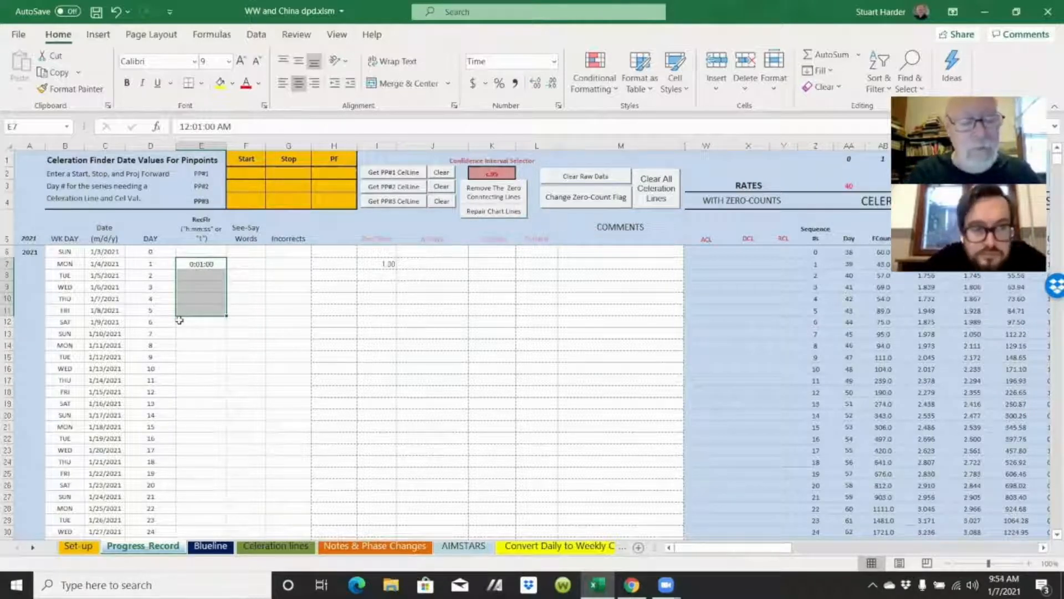
key(ctrl+d)
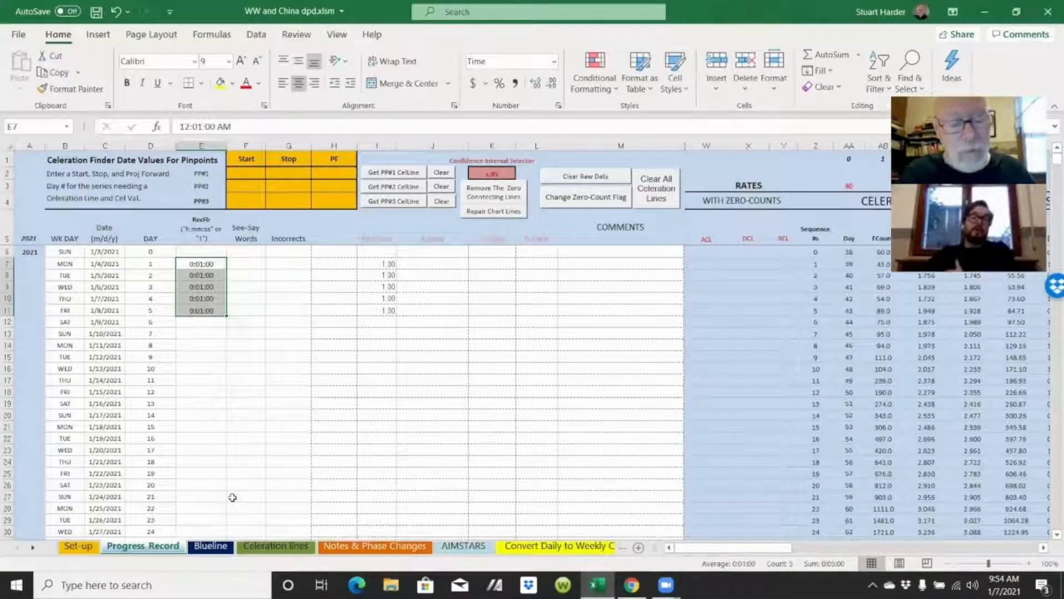
key(ctrl+q)
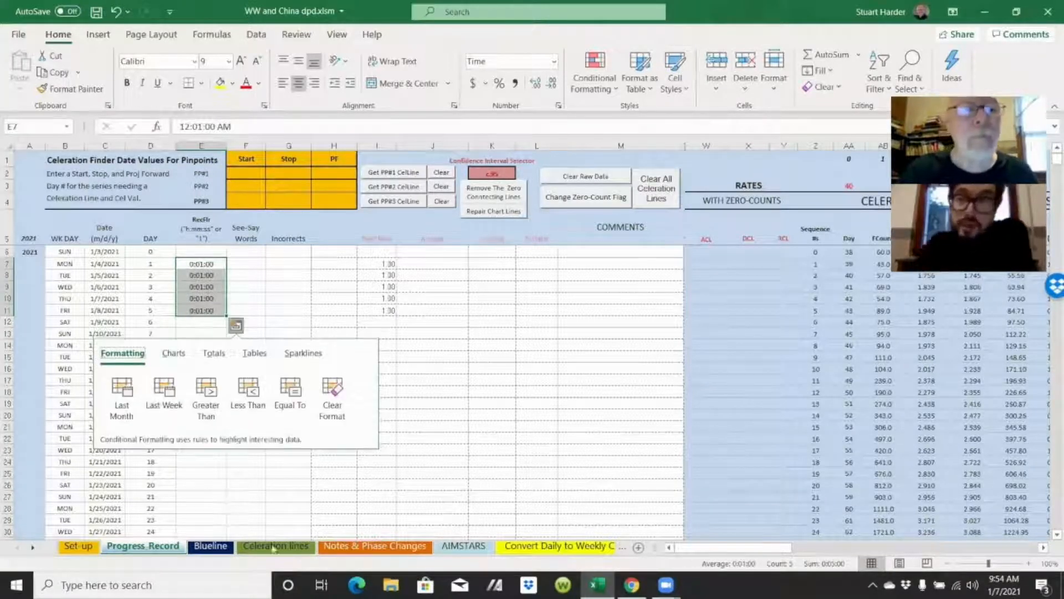
click(272, 508)
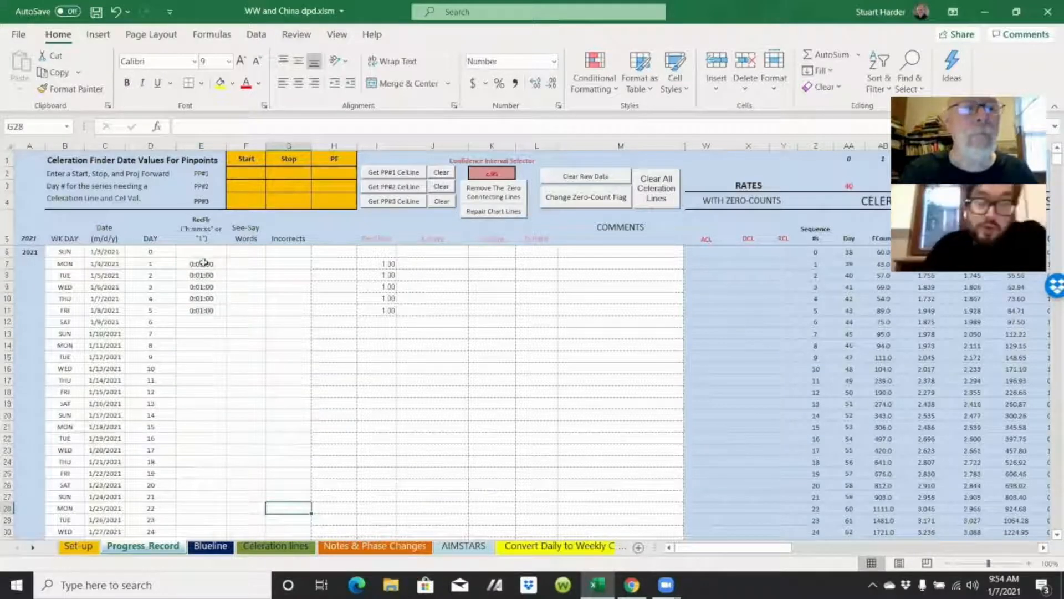
- Copy the weekday record floors in E7:E11 to the next two weeks, starting at E14 and E21
drag(204, 262, 187, 315)
key(ctrl+c)
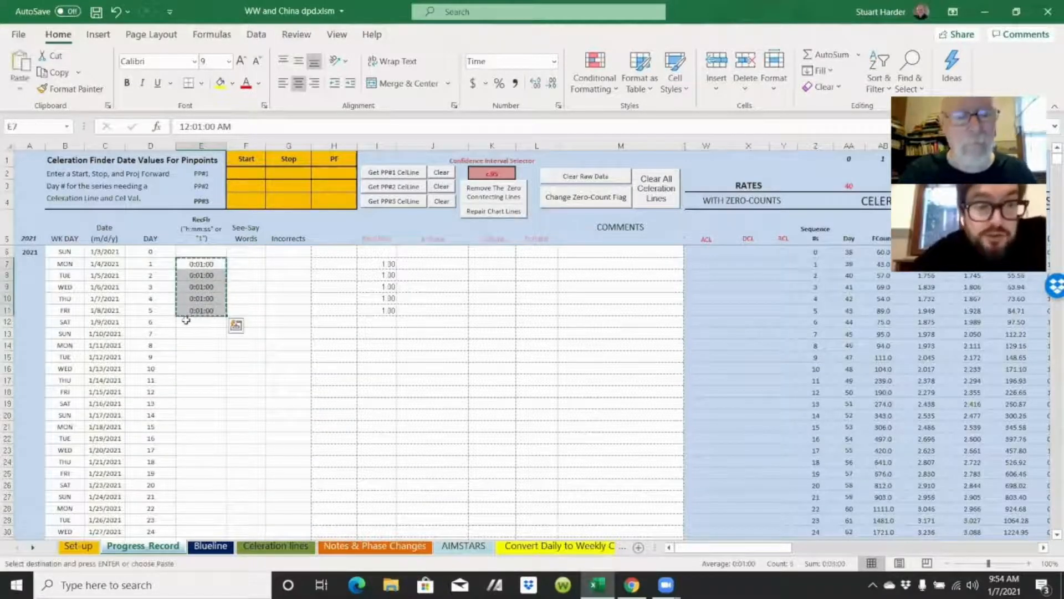
click(200, 349)
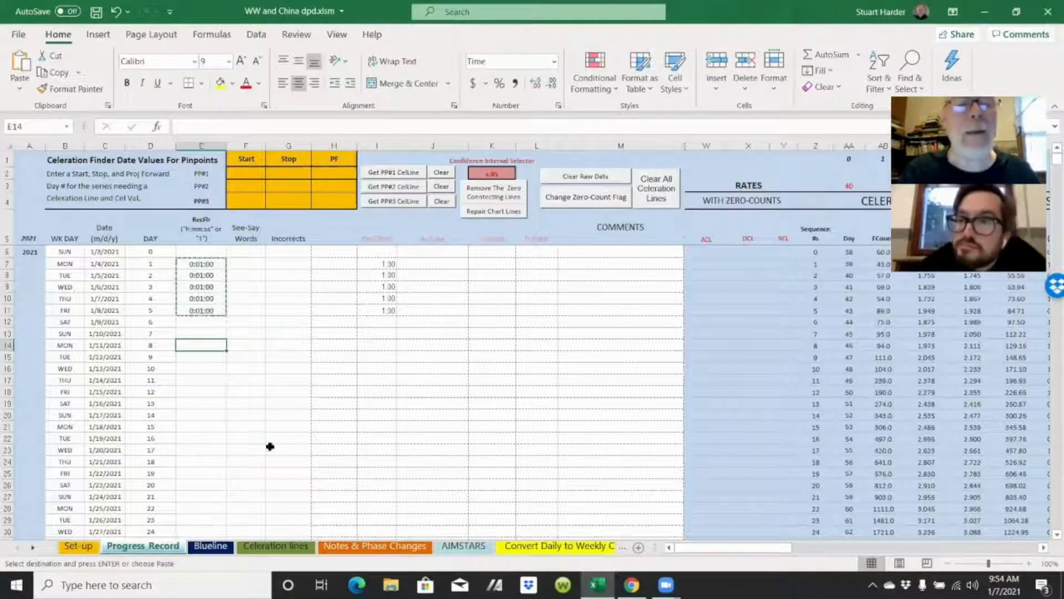
key(ctrl+v)
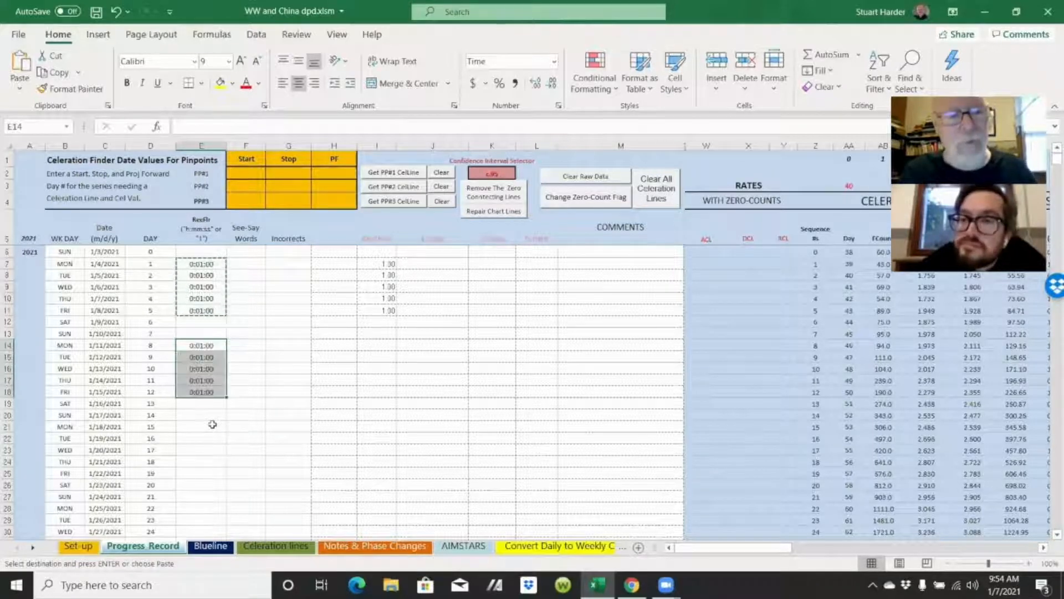
click(192, 429)
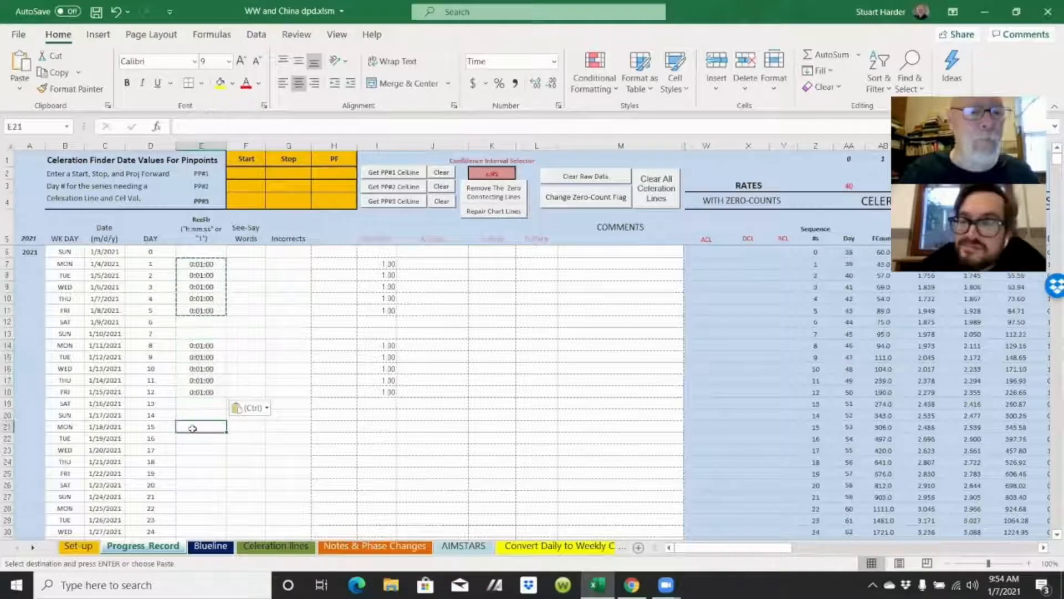
key(ctrl+v)
click(289, 430)
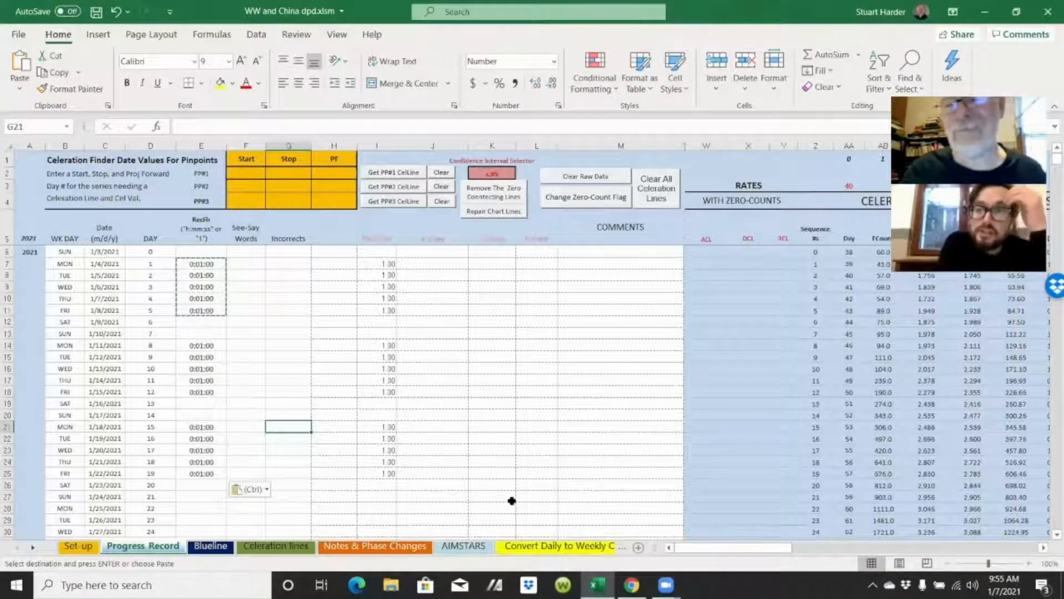
- Check the record floor marks for the three weeks on the Blueline chart, and return to the Progress Record sheet
click(210, 546)
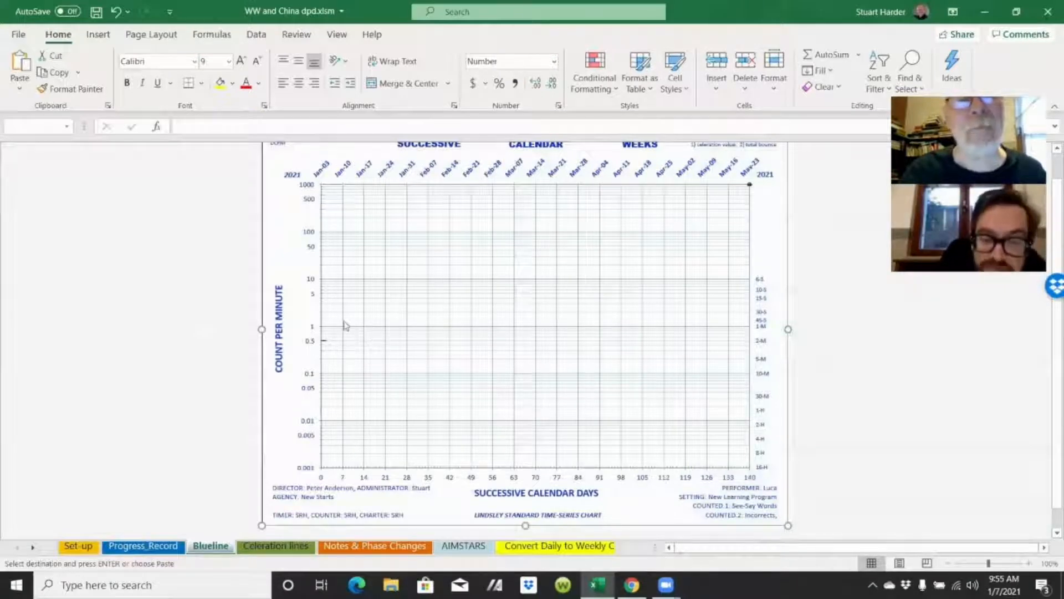
click(363, 336)
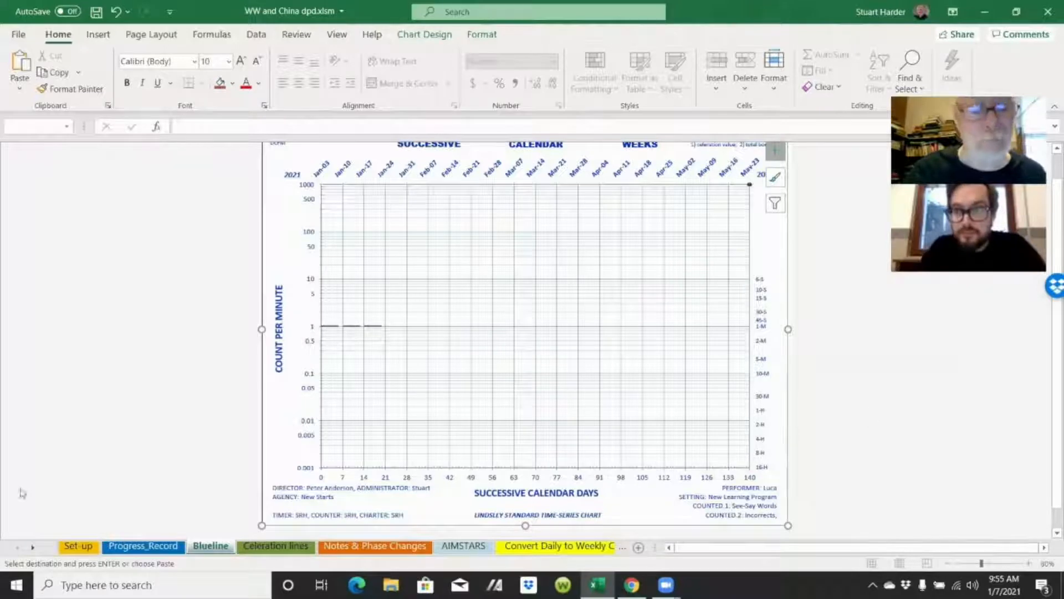
click(126, 546)
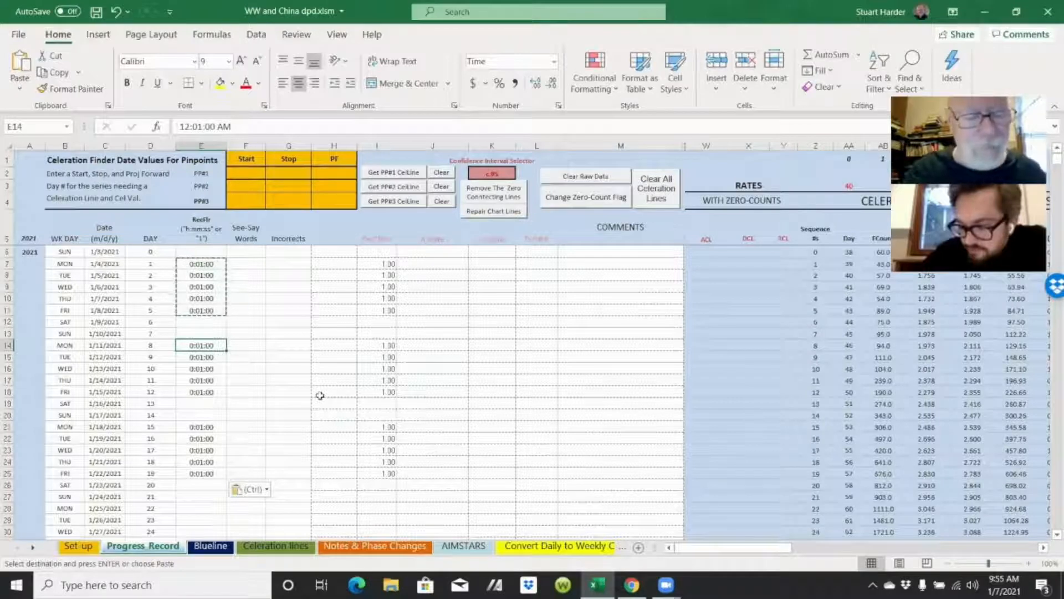
key(ctrl)
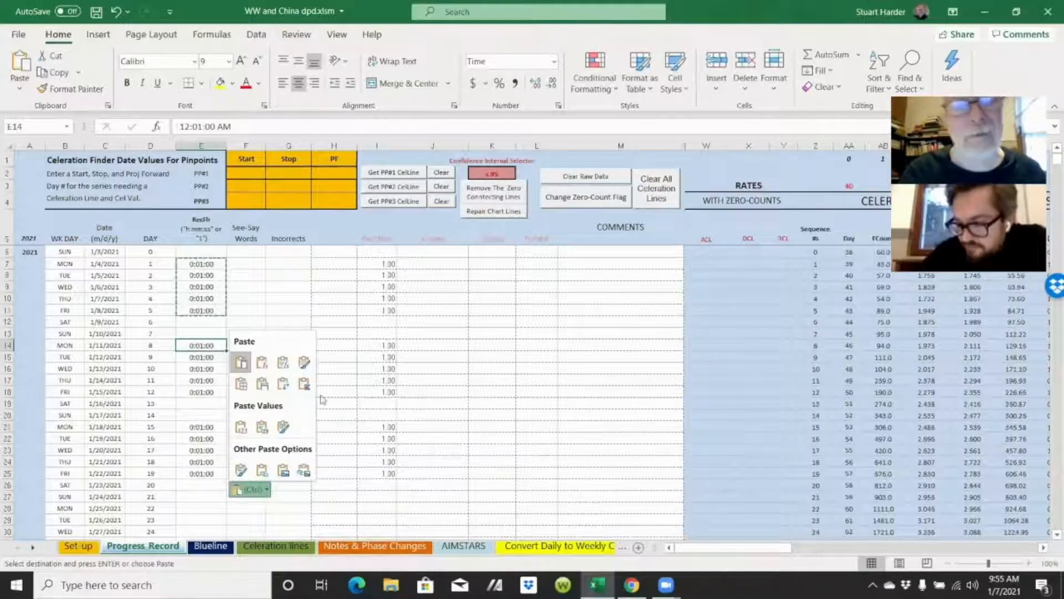
click(664, 446)
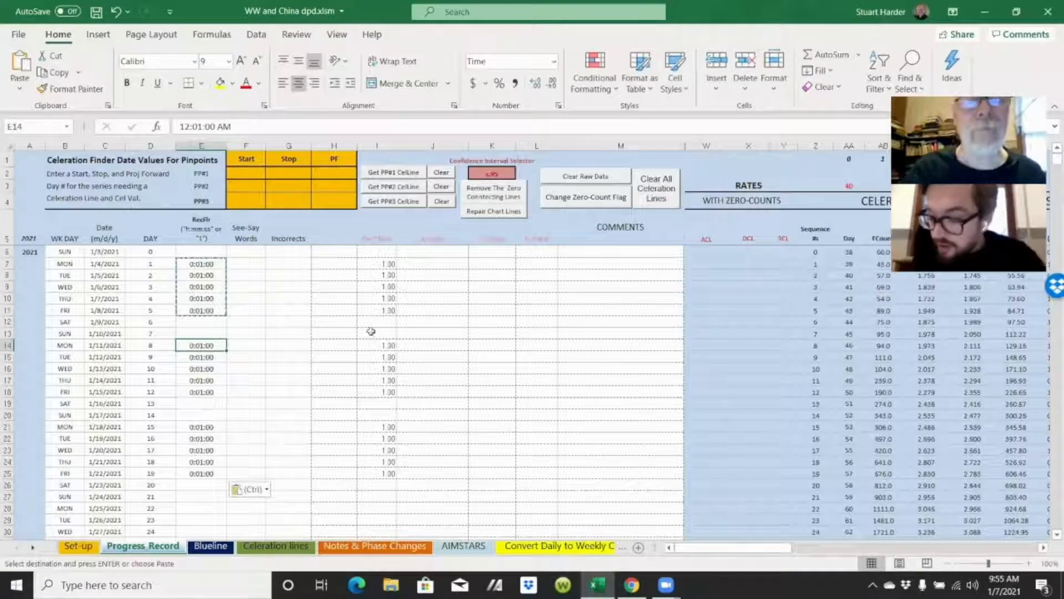
- Try moving the record floor for Monday 1/11/2021 from E14 to E29 with cut and paste
click(379, 355)
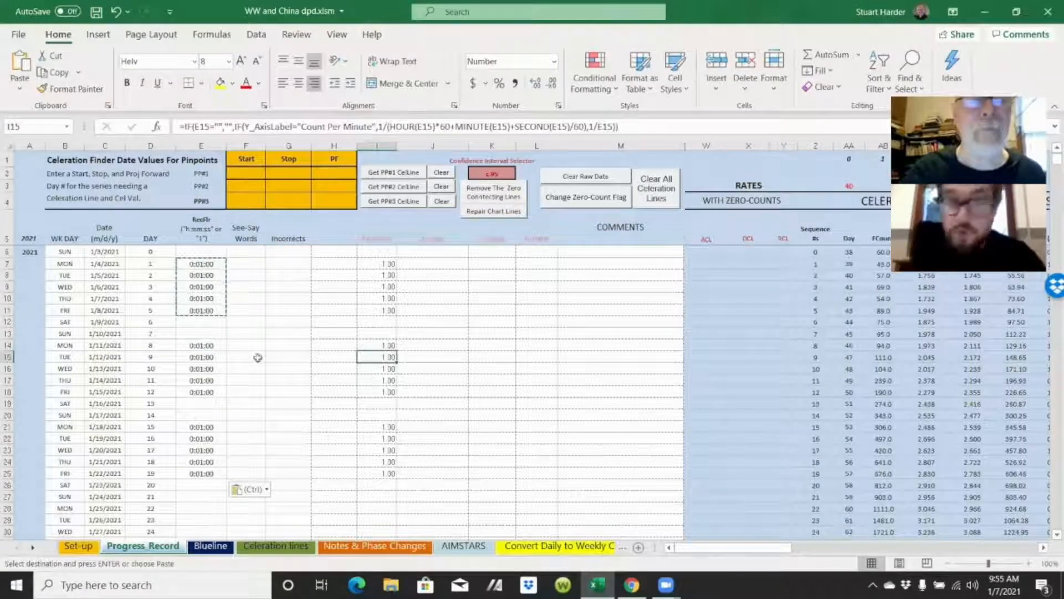
click(201, 346)
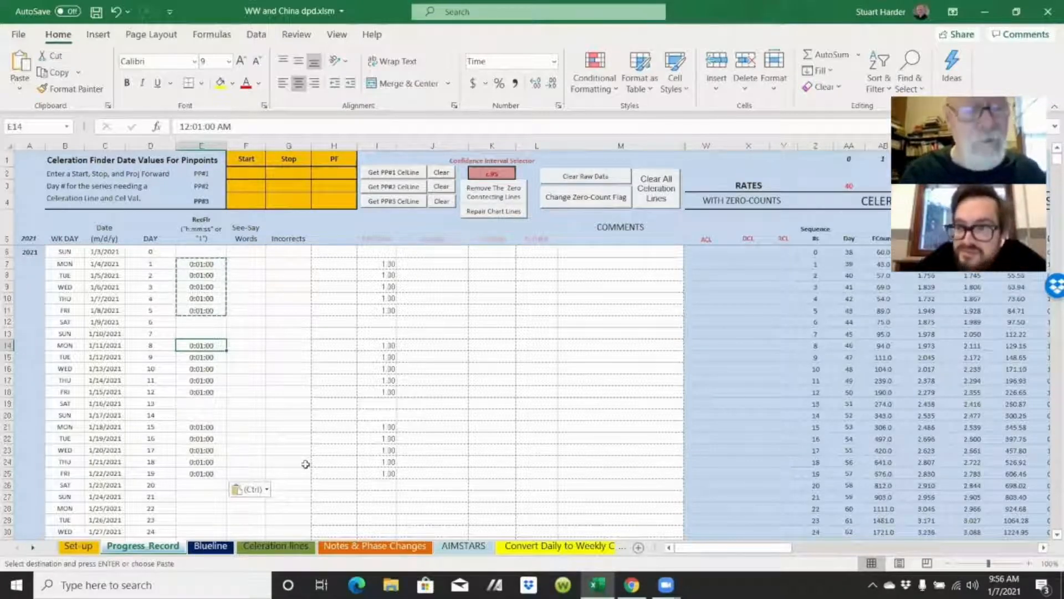
key(ctrl+c)
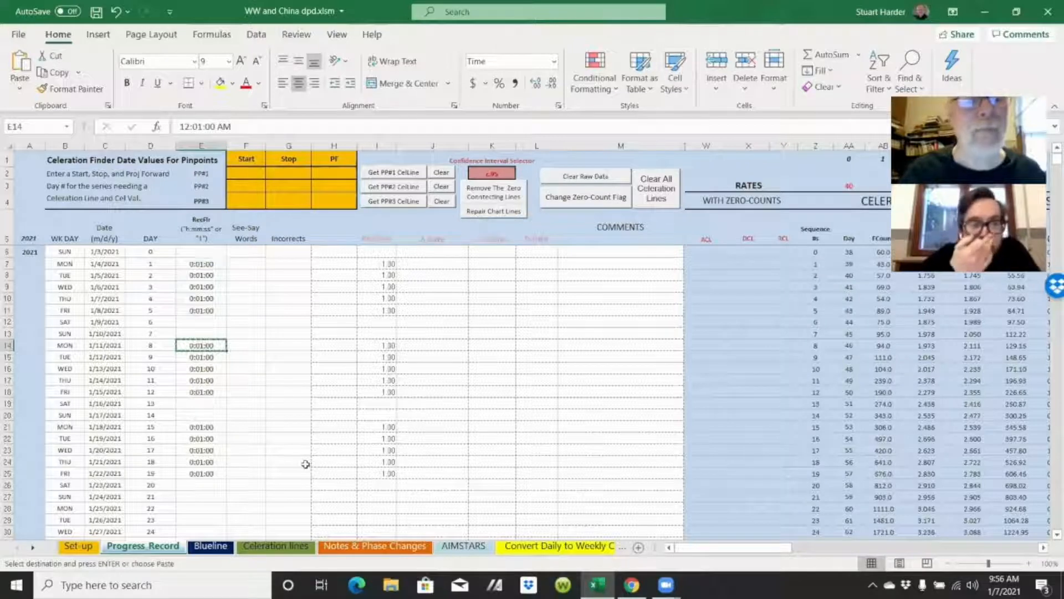
click(200, 498)
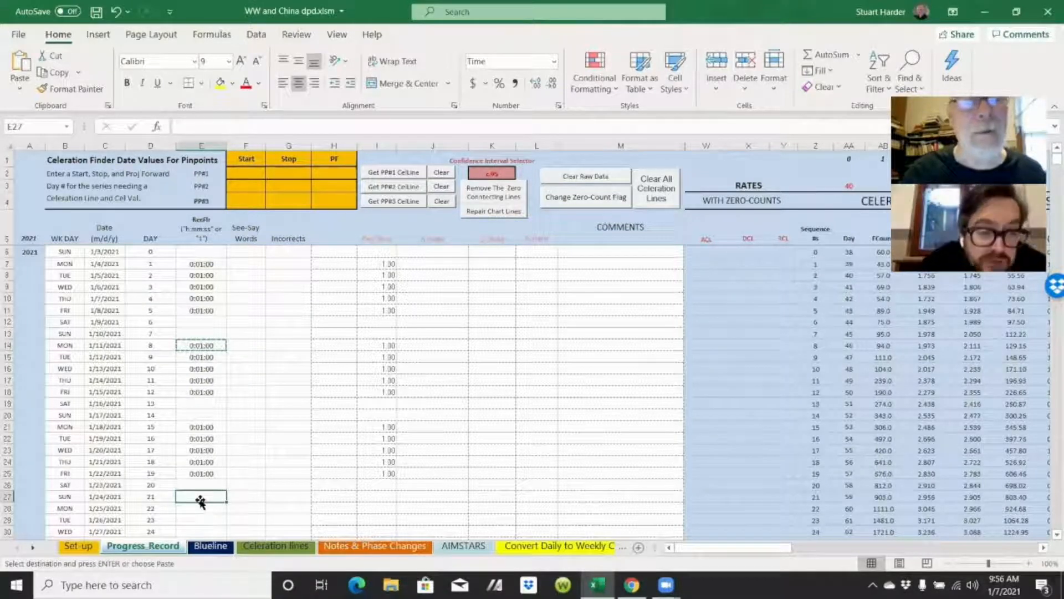
click(198, 348)
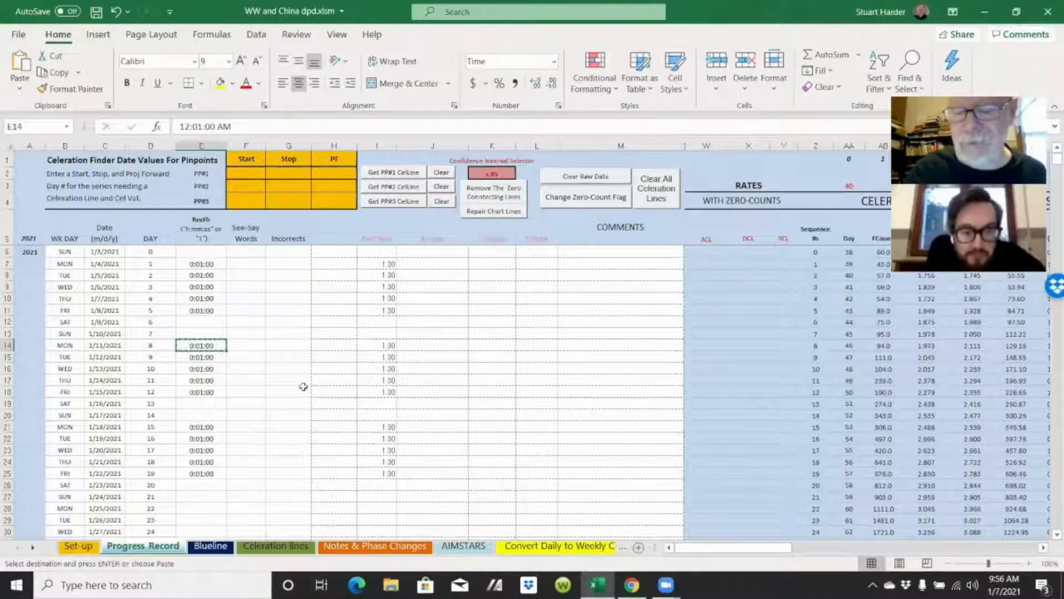
click(203, 518)
key(ctrl+v)
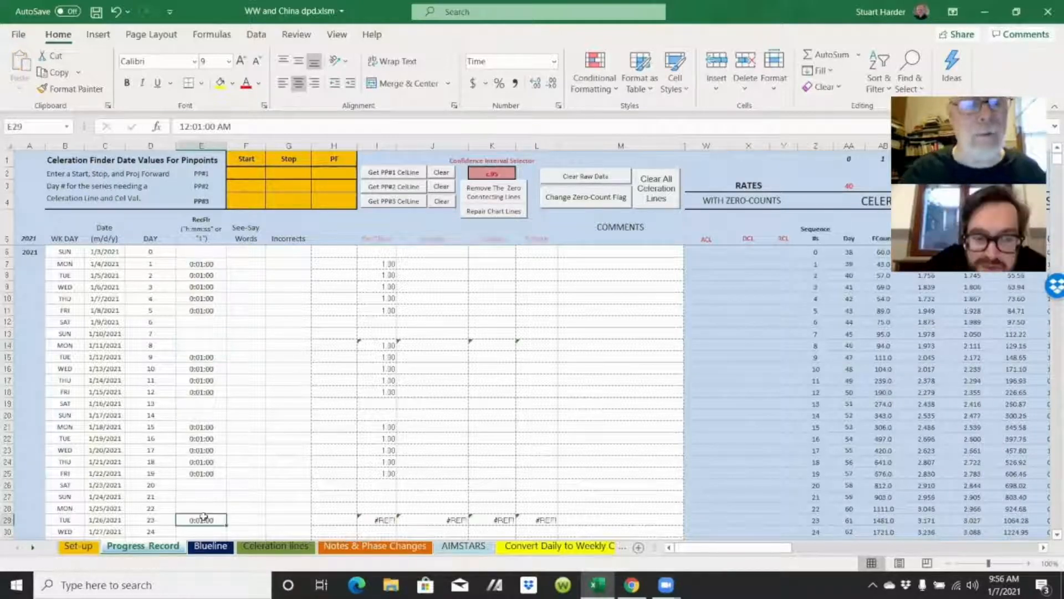
- Undo the cut-and-paste move of the record floor from E14 to E29
scroll(248, 463, down, 4)
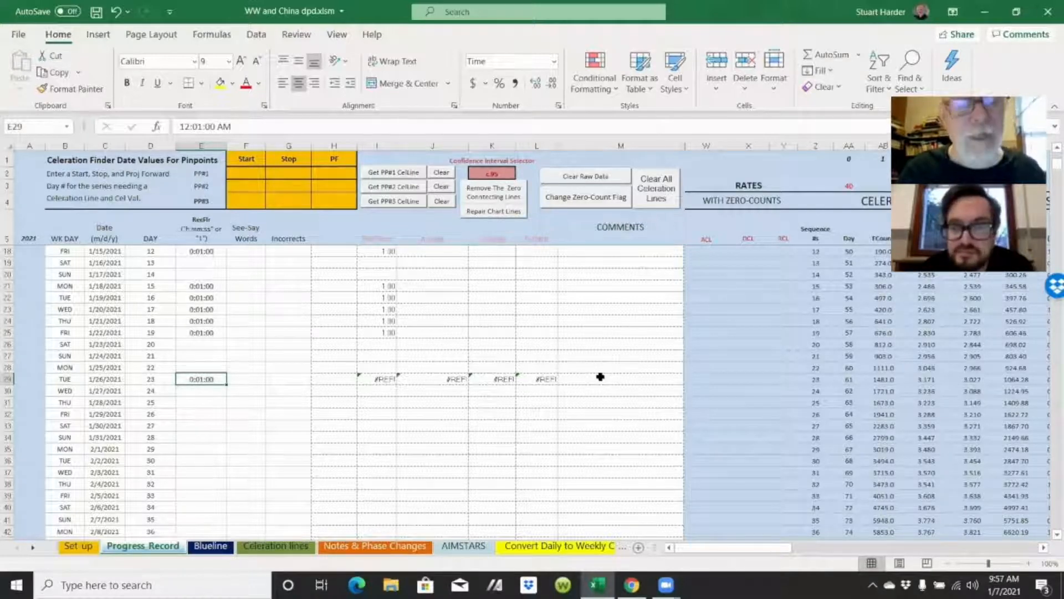
key(ctrl+z)
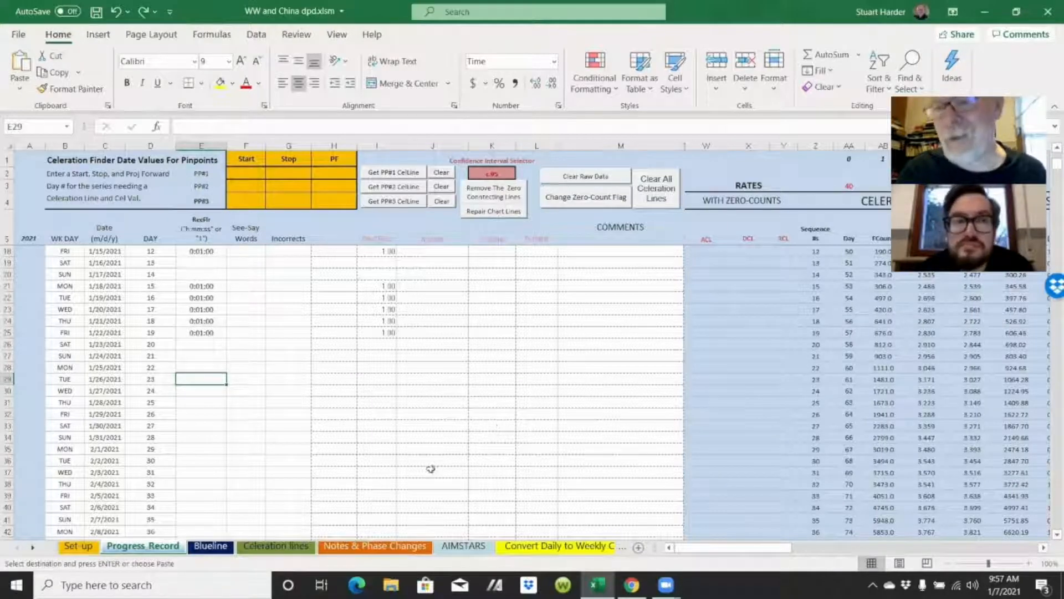
scroll(414, 467, up, 4)
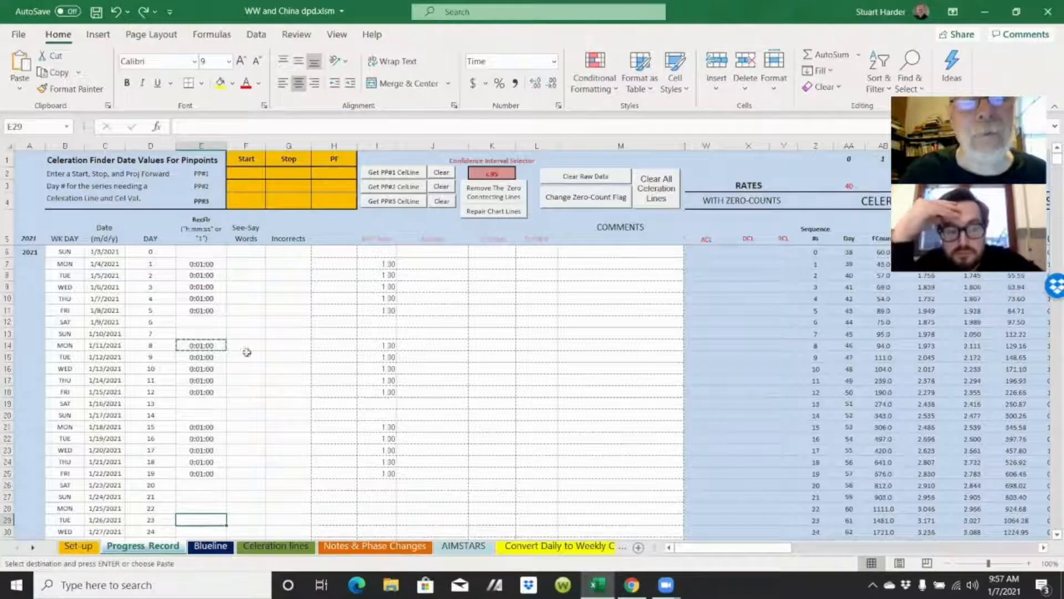
- Clear the record floor in E14, and undo the deletion
click(191, 346)
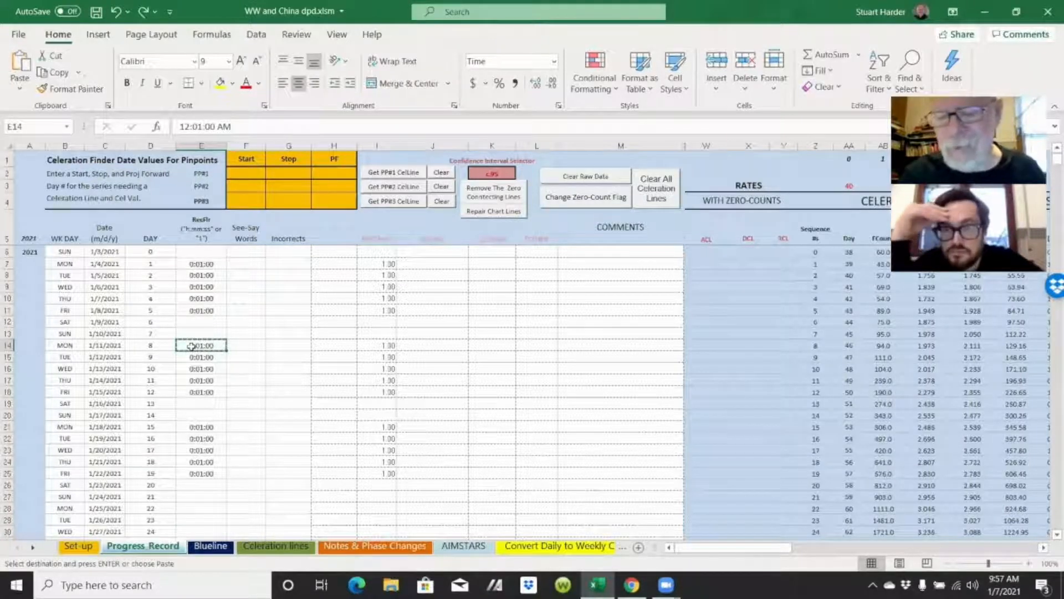
key(Escape)
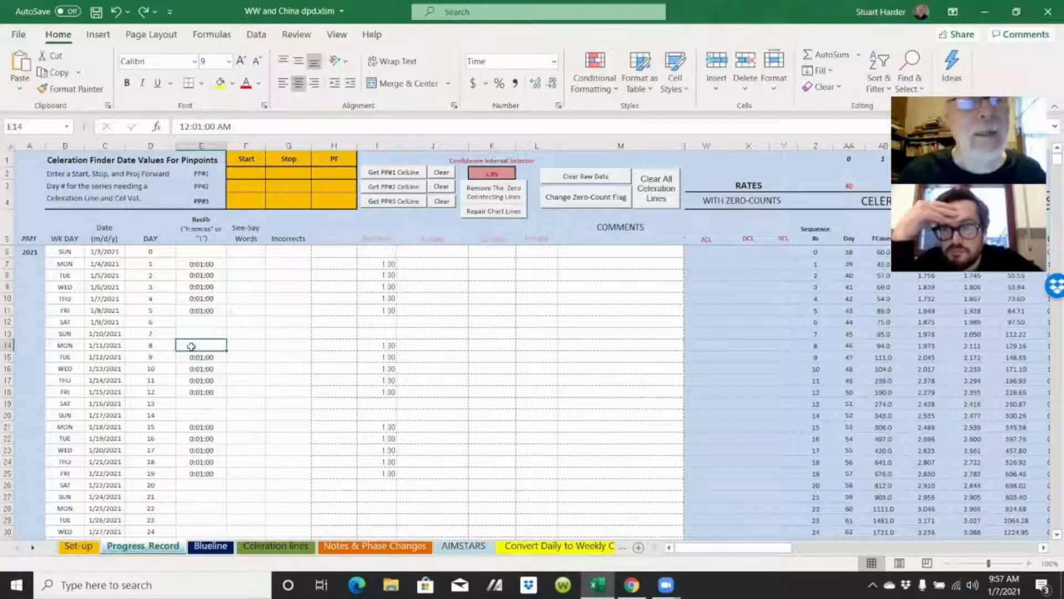
key(Delete)
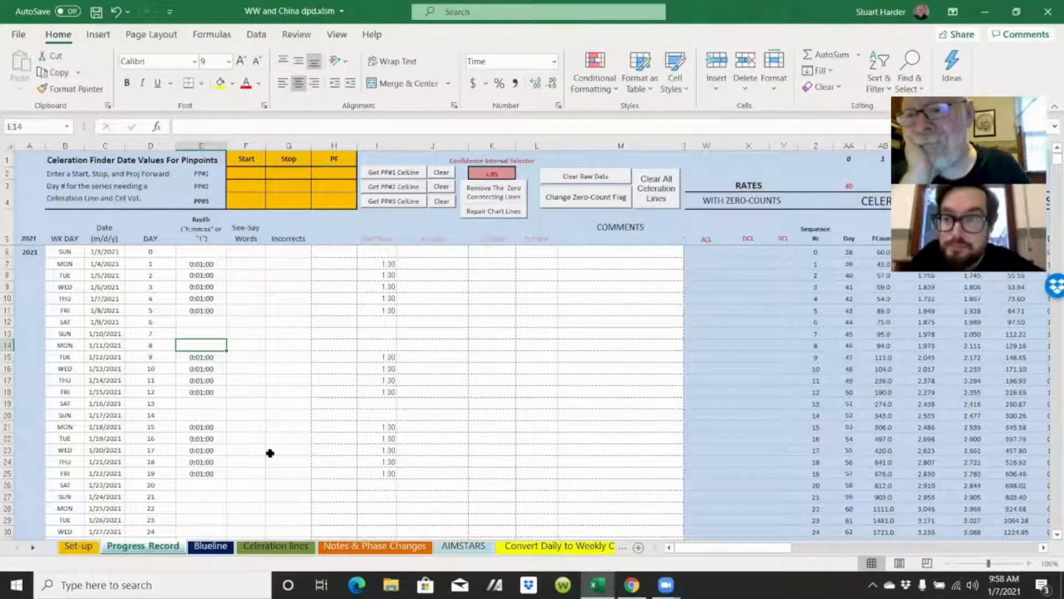
key(ctrl+z)
key(ctrl+c)
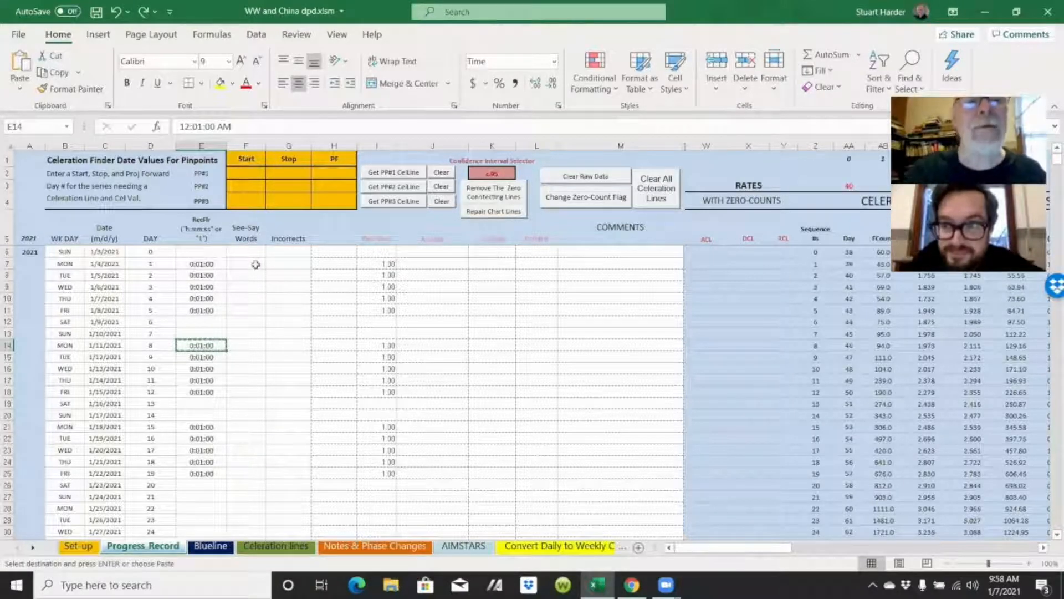
- Examine the See-Say Words and Incorrects pinpoint headings in F5 and G5
click(242, 228)
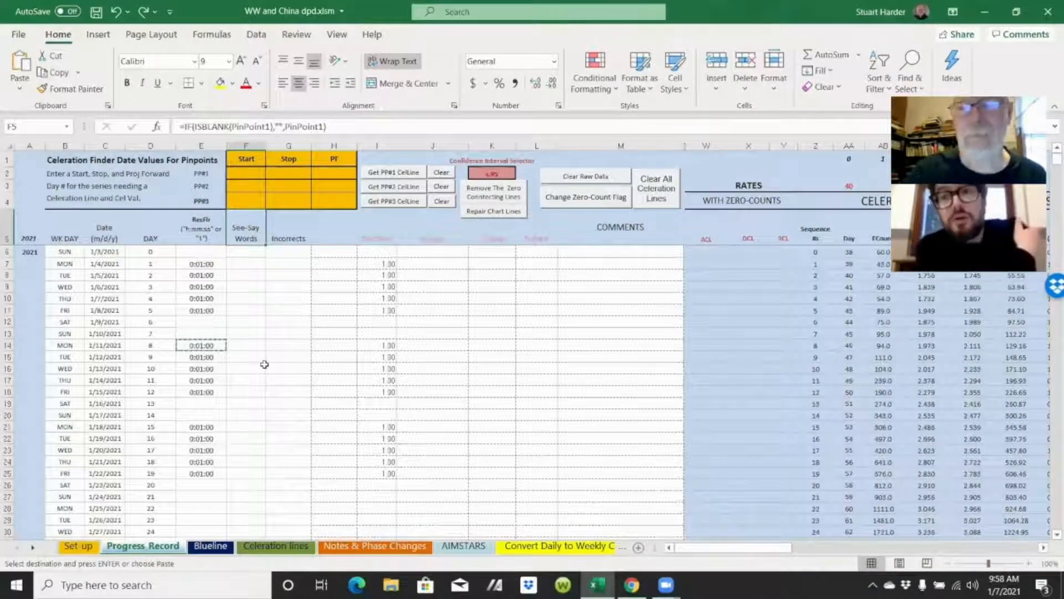
key(Escape)
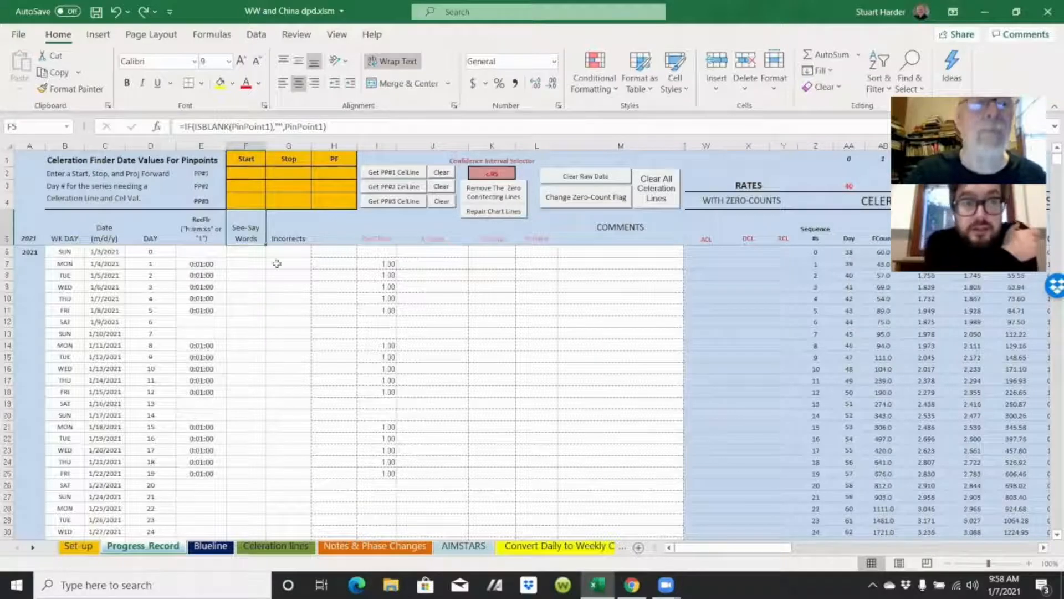
click(287, 232)
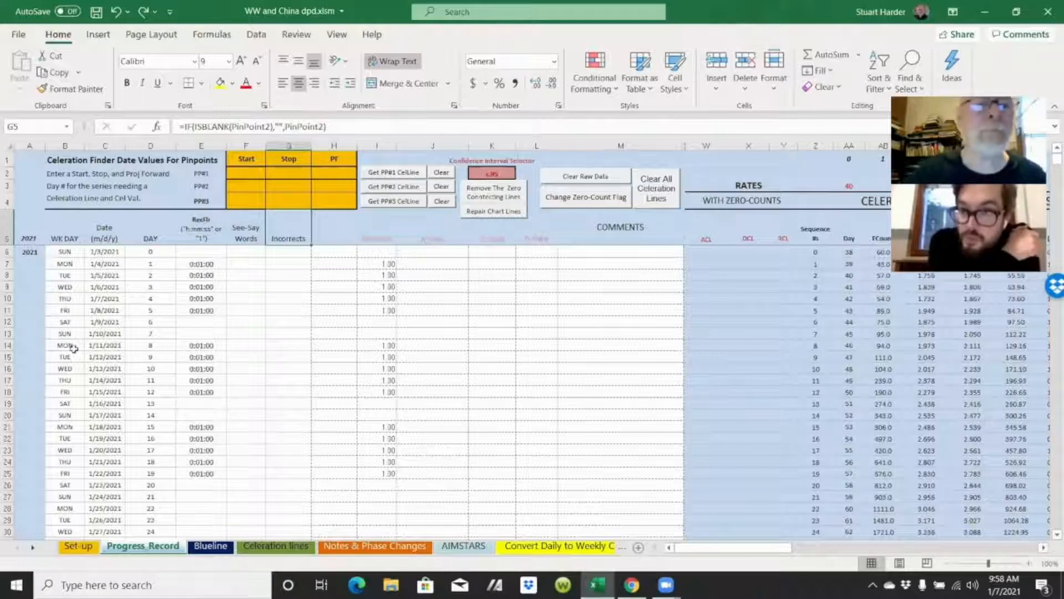
- Enter a See-Say Words count of 2 in F7 for Monday 1/4/2021 and check its mark on the Blueline chart
click(251, 262)
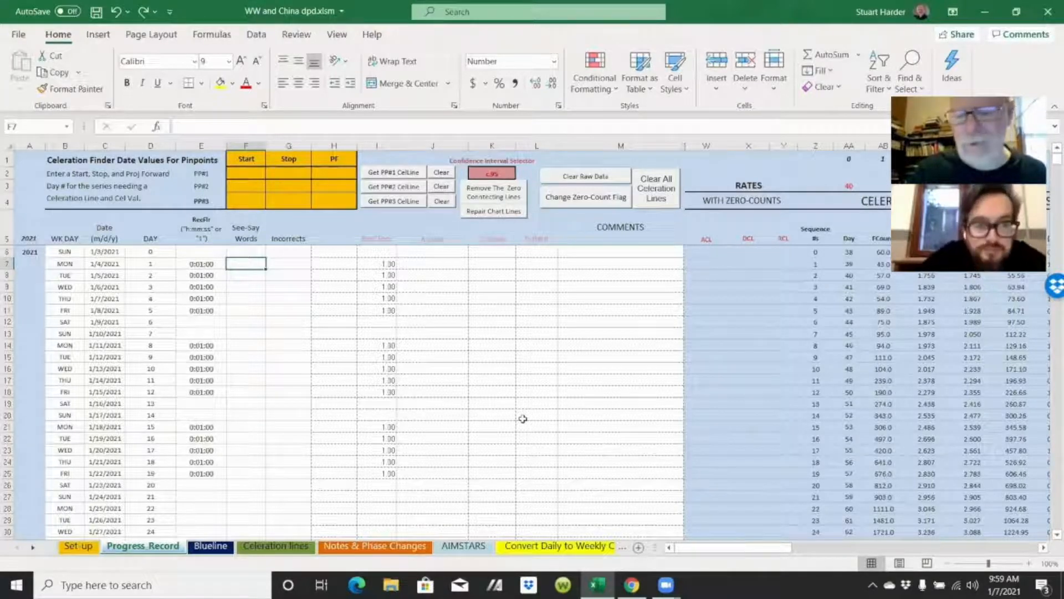
text(2)
key(Return)
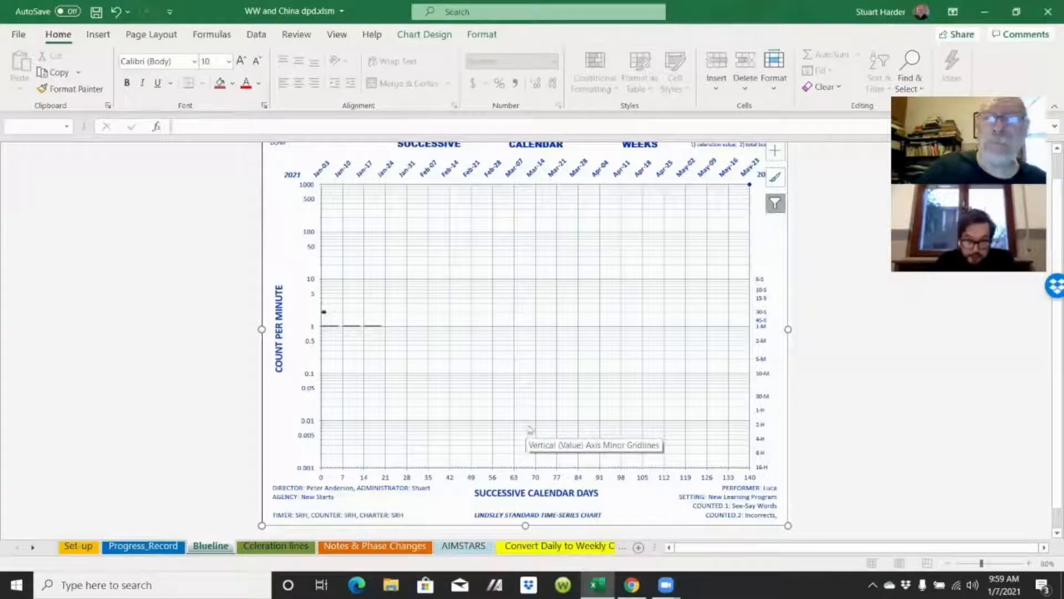
click(157, 548)
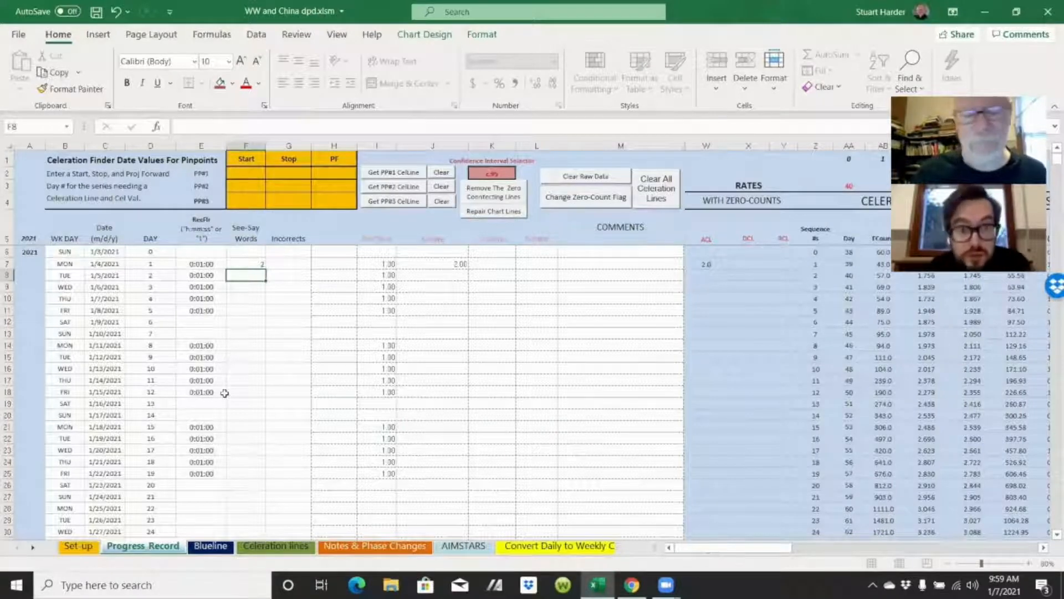
- Enter See-Say Words counts of 1, 3 and 1 in F8 to F10 on the Progress Record sheet and check them on the Blueline chart
text(1)
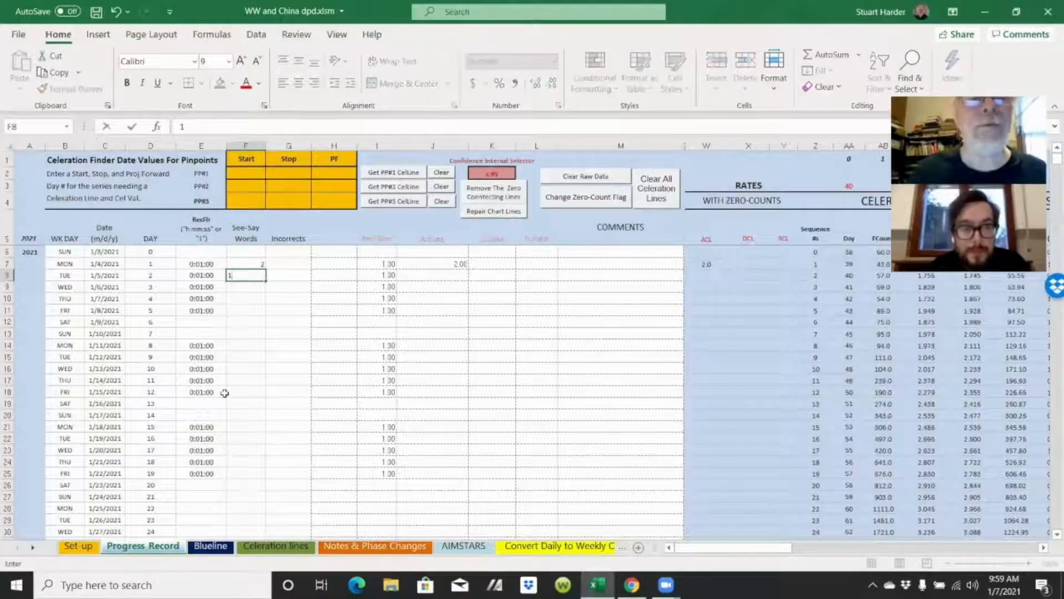
key(Return)
text(1)
key(Return)
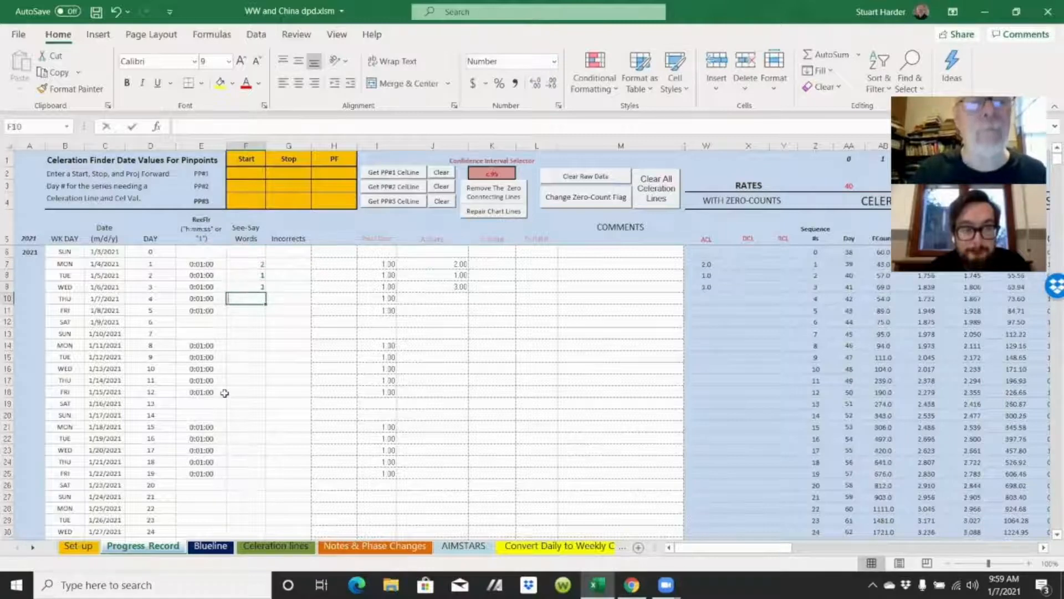
text(1)
key(Return)
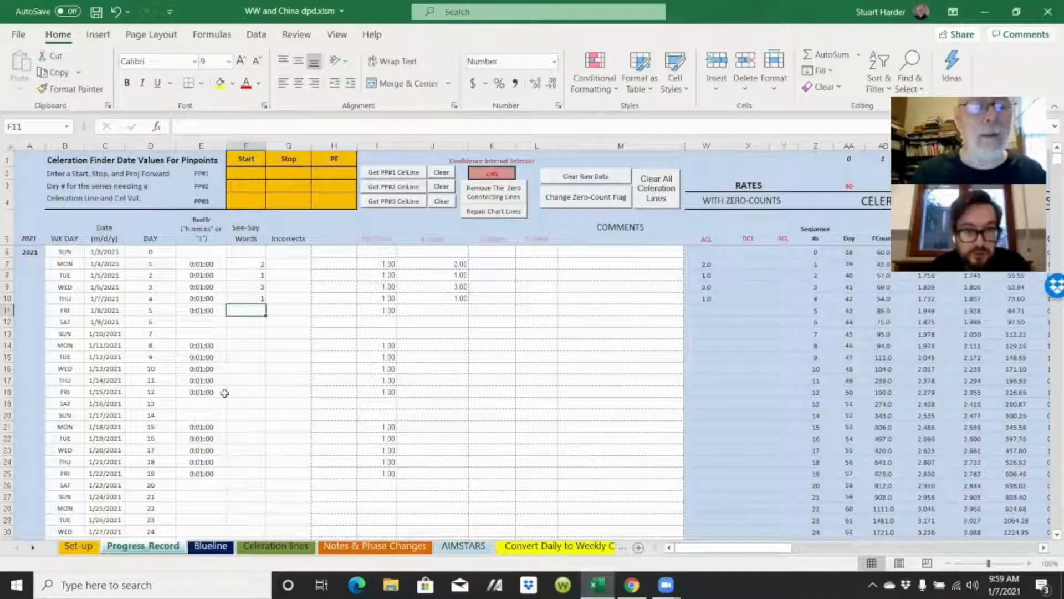
click(215, 549)
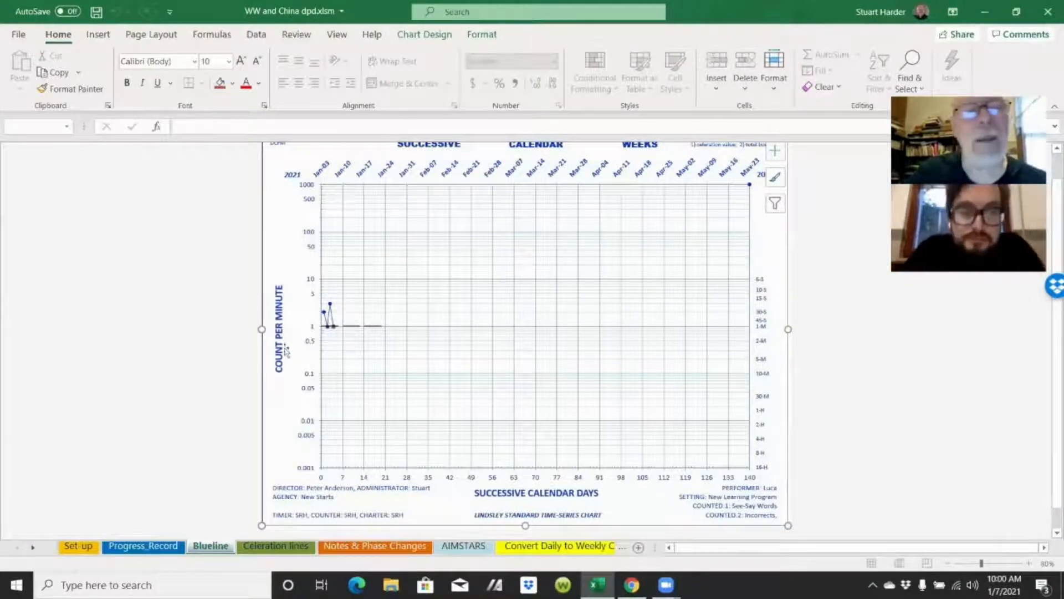
mouse_move(326, 315)
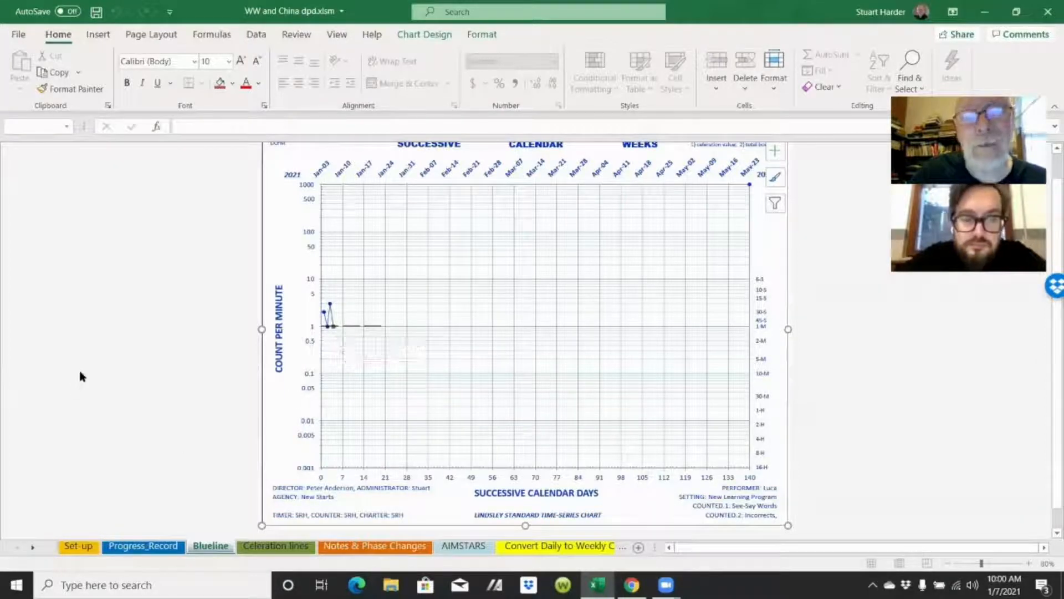
- Enter a See-Say Words count of 0 in F11 for Friday 1/8/2021 on the Progress Record sheet
click(136, 549)
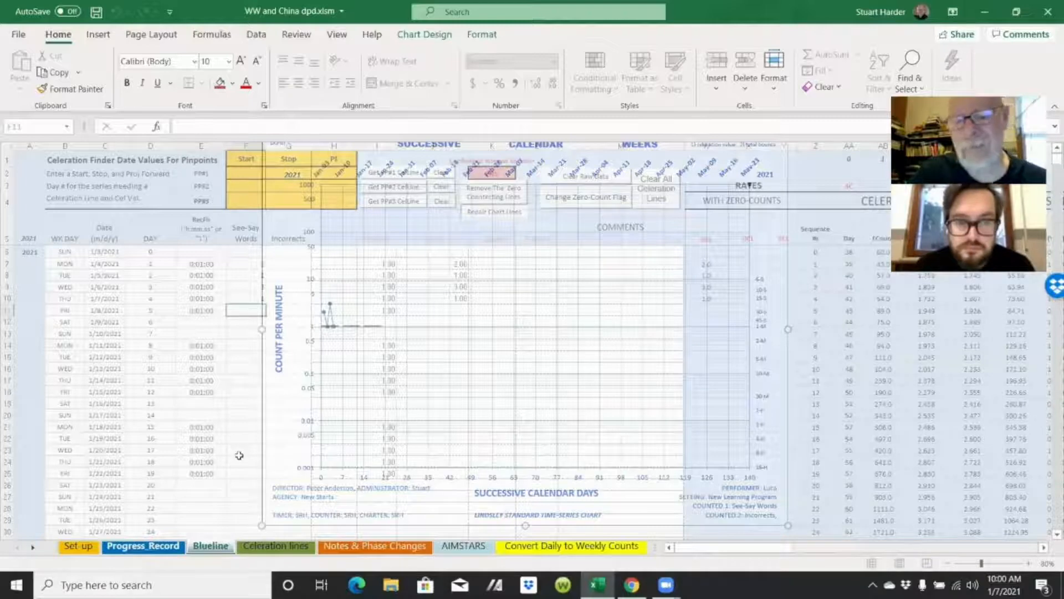
text(0)
key(Return)
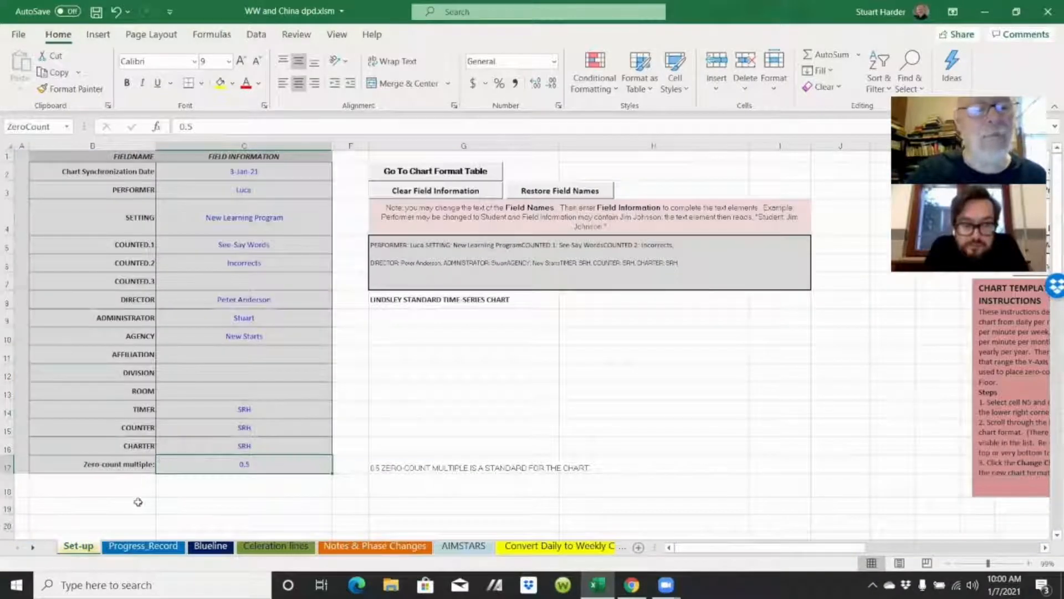
- Examine the zero-count multiple field on the Set-up sheet, and return to the Progress Record sheet
drag(138, 470, 232, 470)
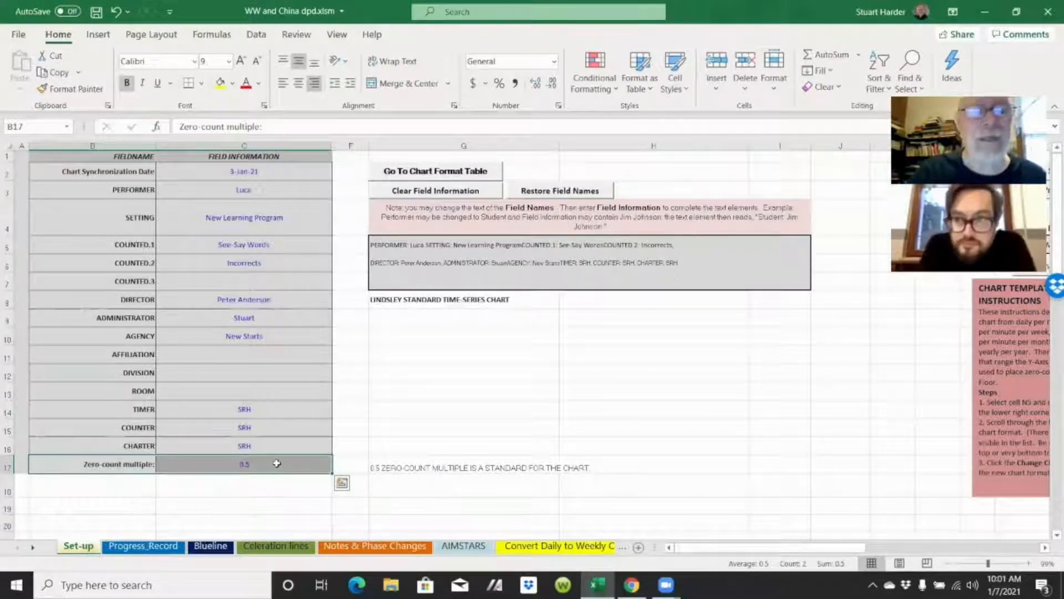
click(256, 488)
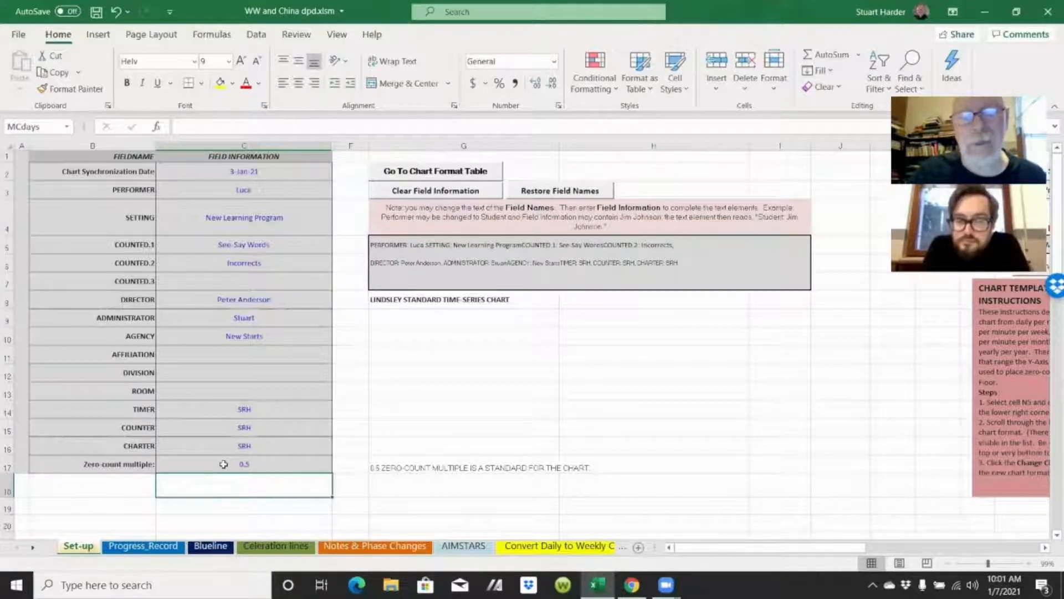
click(146, 546)
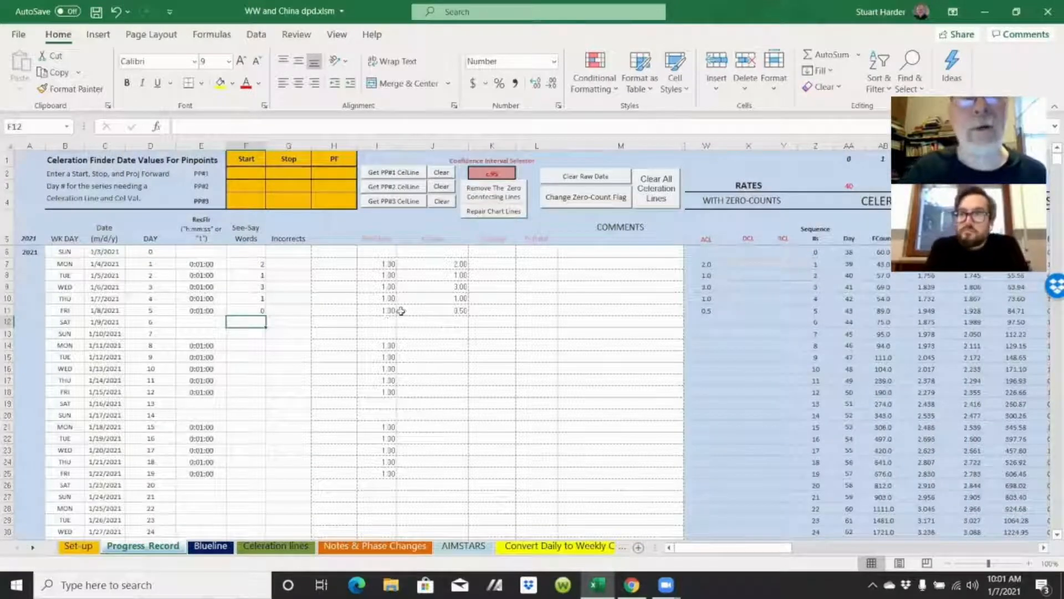
- Inspect the Friday 1/8/2021 count in F11 and the record floor and rate formulas in I11 and J11
click(254, 306)
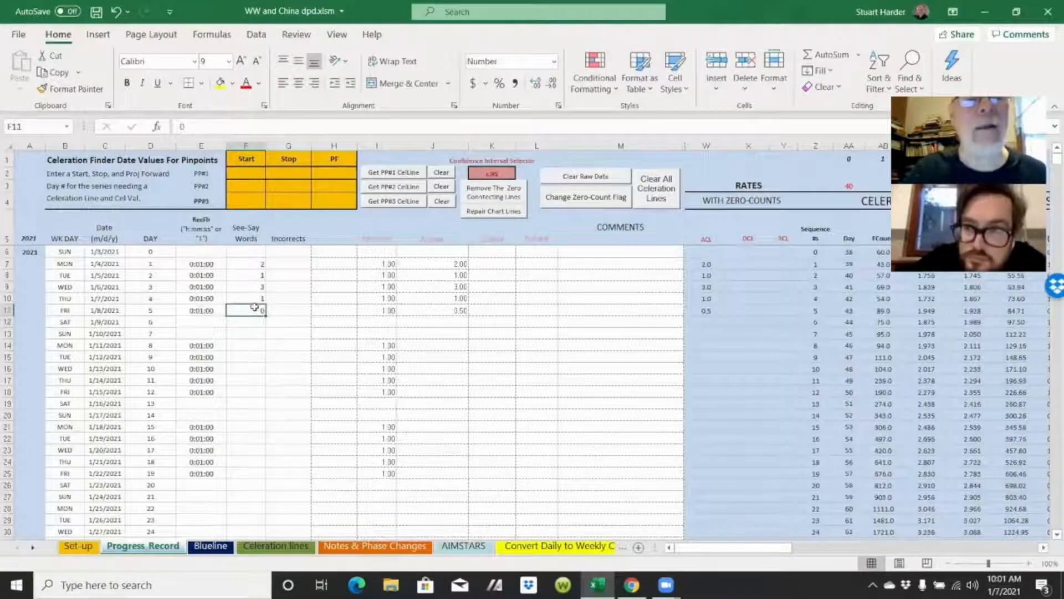
click(384, 310)
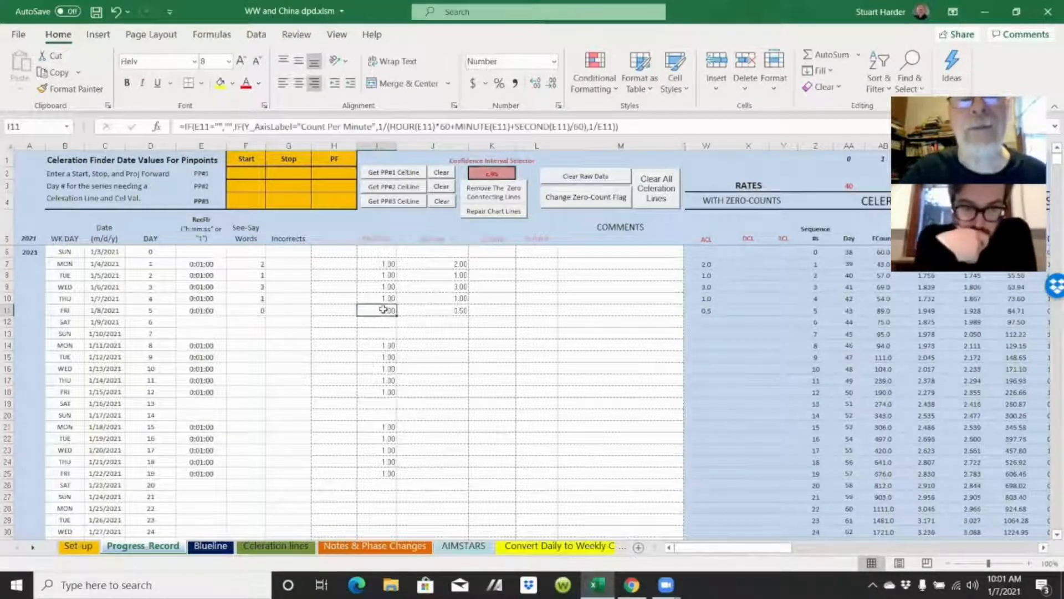
click(440, 308)
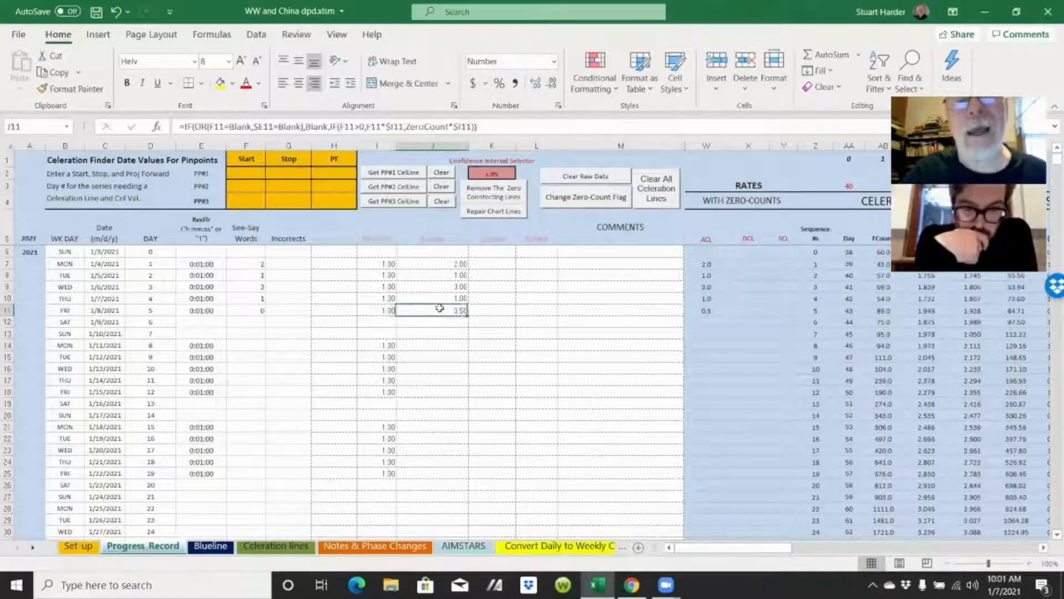
- Check the zero-count mark for Friday 1/8/2021 on the Blueline chart, and return to the Progress Record sheet
click(210, 548)
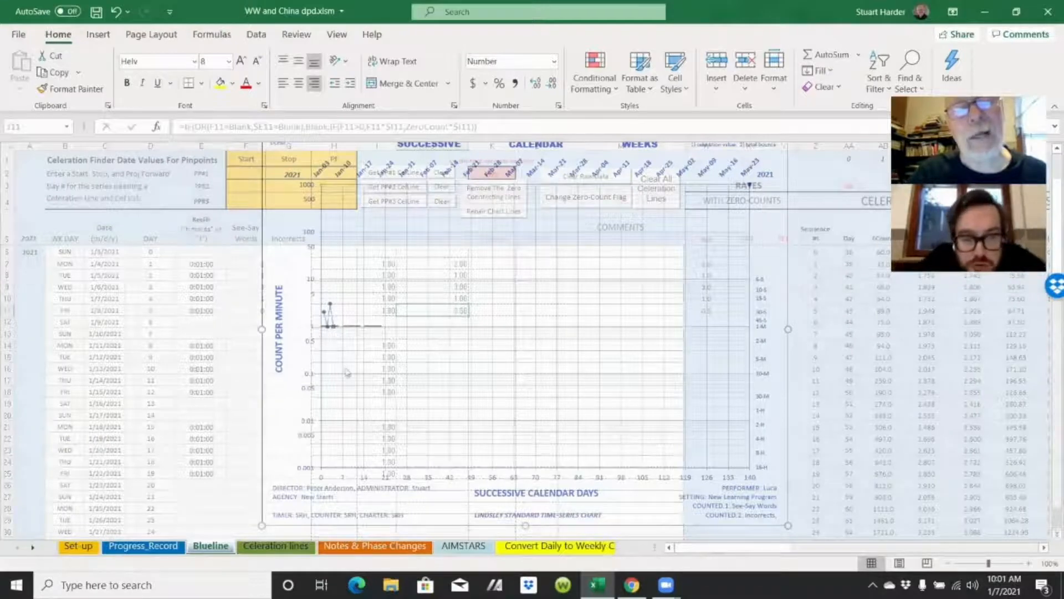
click(337, 346)
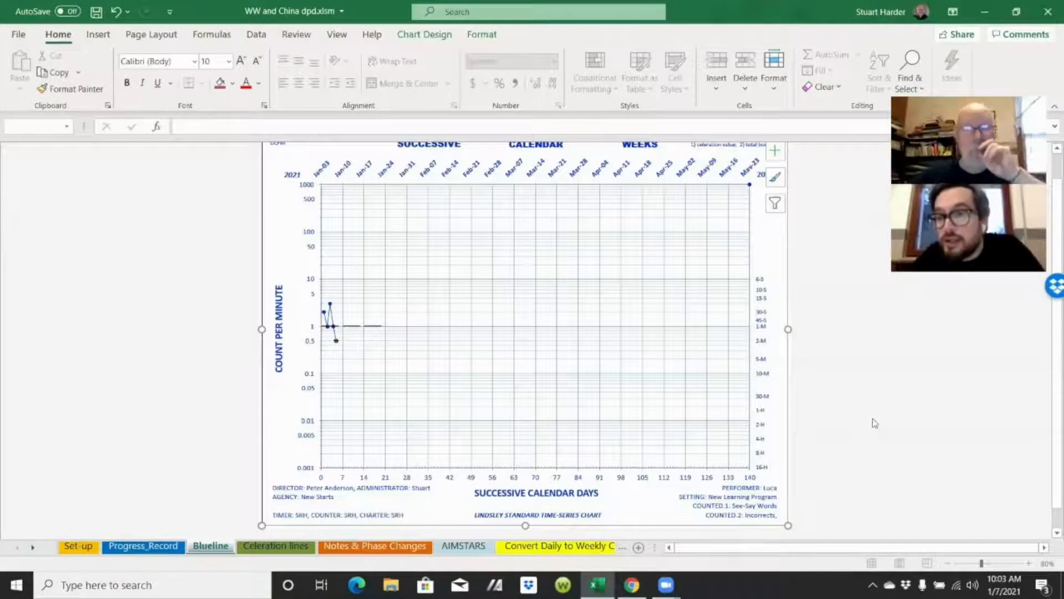
key(ctrl+Page_Up)
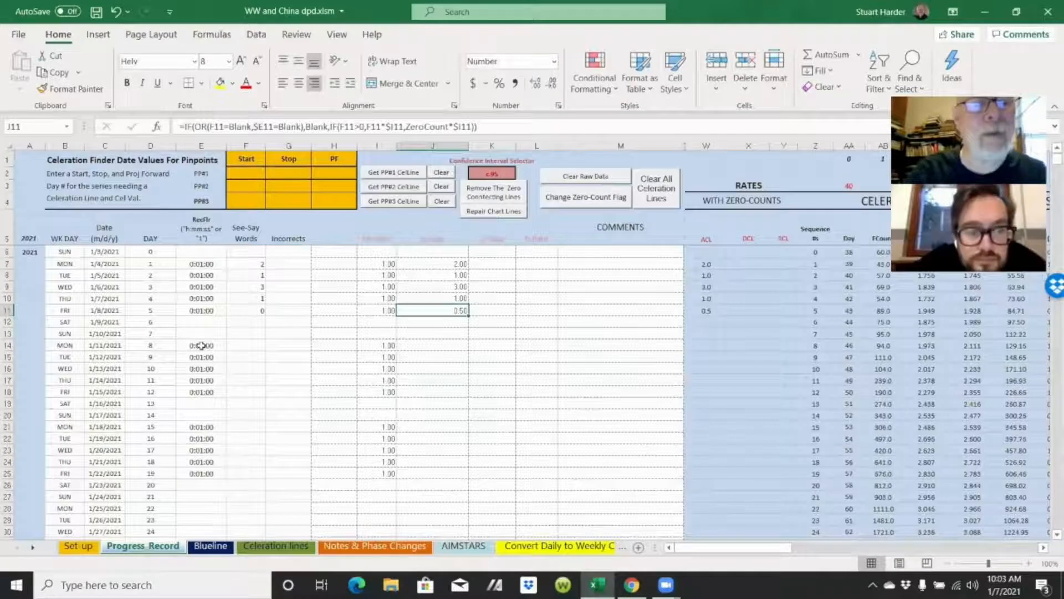
- Set the record floors in E14:E18 to 0:02:00, and enter See-Say Words counts of 0, 0, 1, 0 and 0 in F14:F18
click(200, 345)
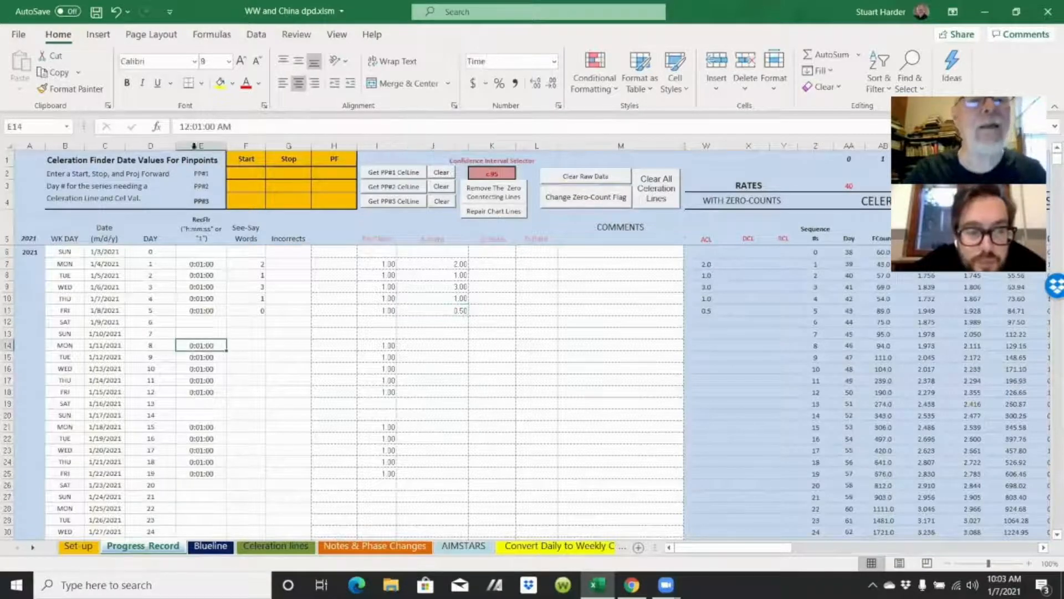
text(0)
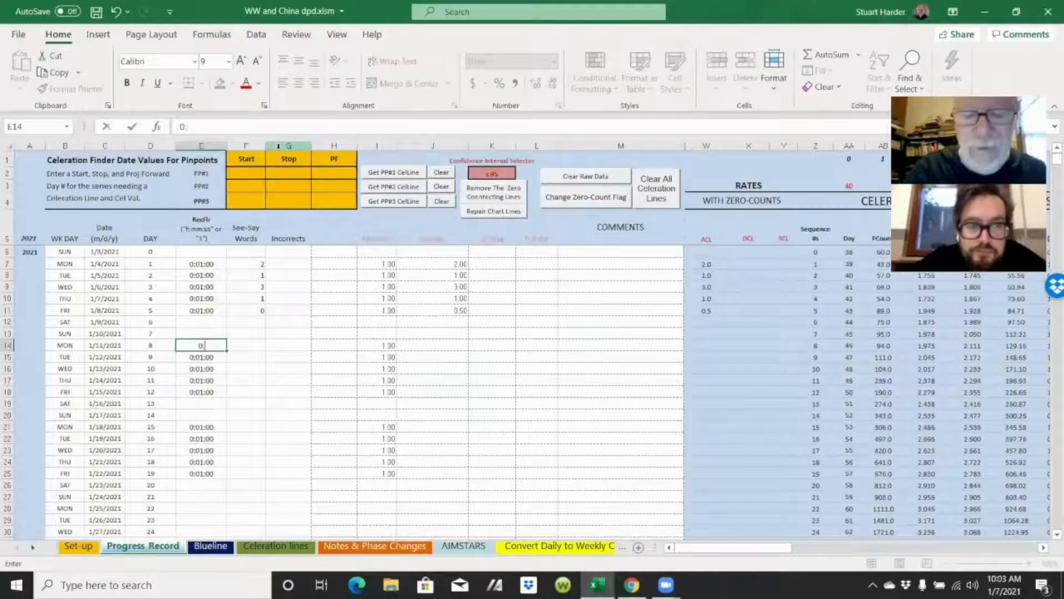
text(:02:00)
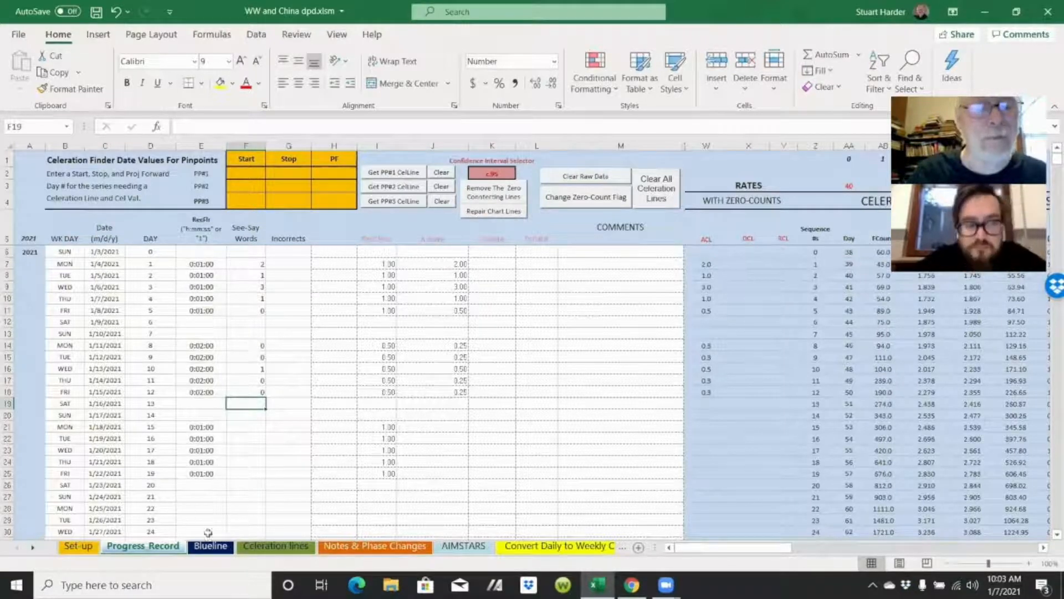
- Examine the record floor and zero-count marks for the first two weeks on the Blueline chart, and return to the Progress Record sheet
click(208, 546)
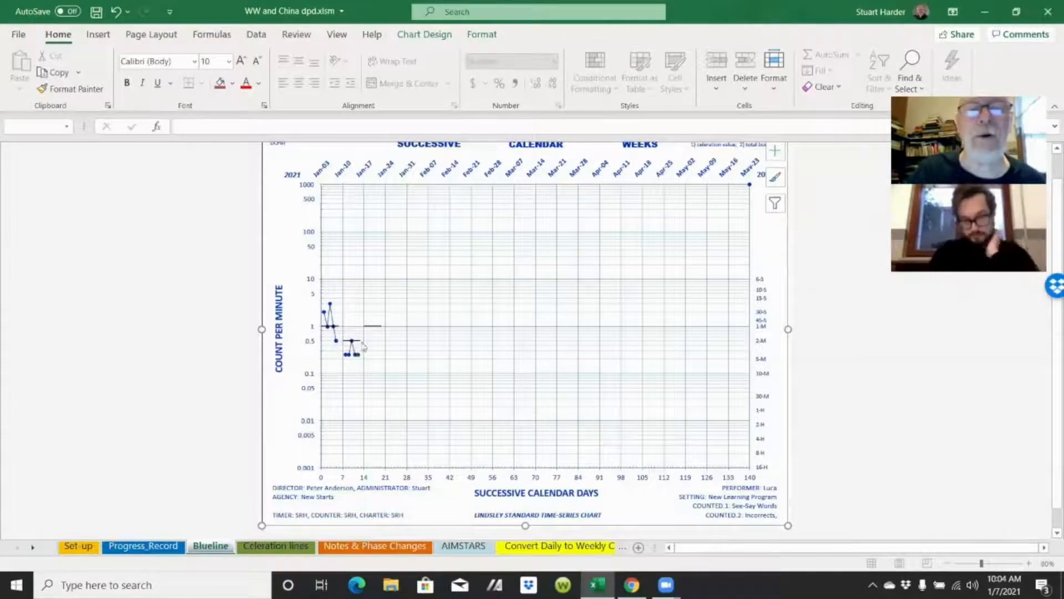
mouse_move(358, 345)
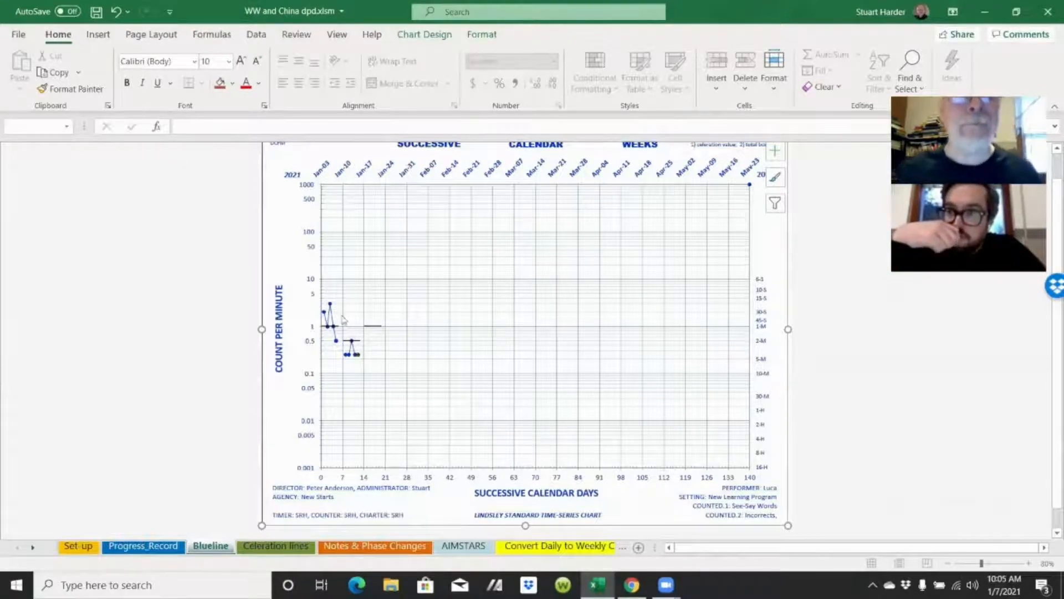
click(144, 547)
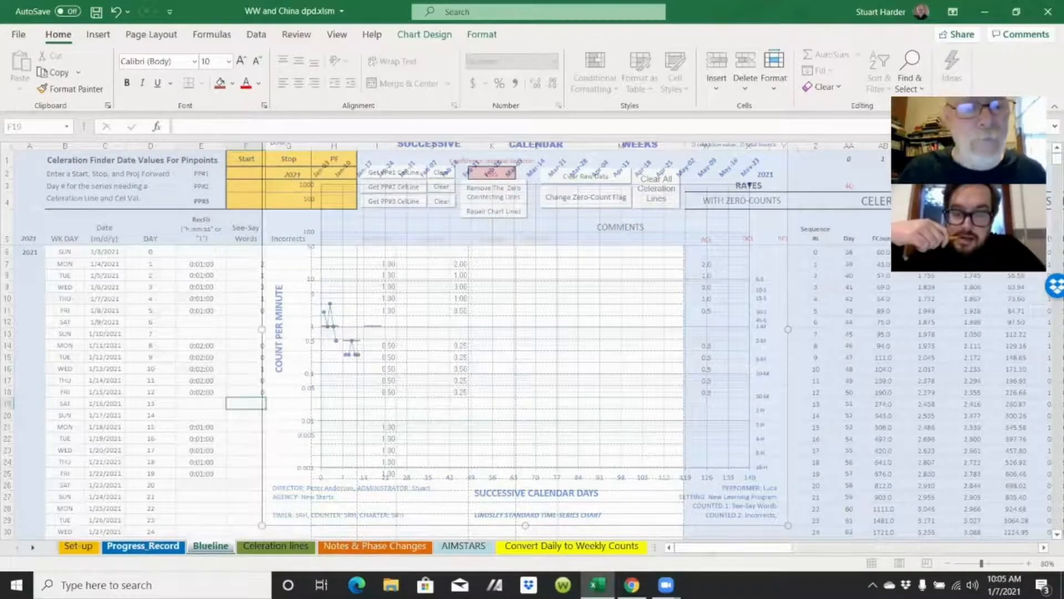
click(198, 545)
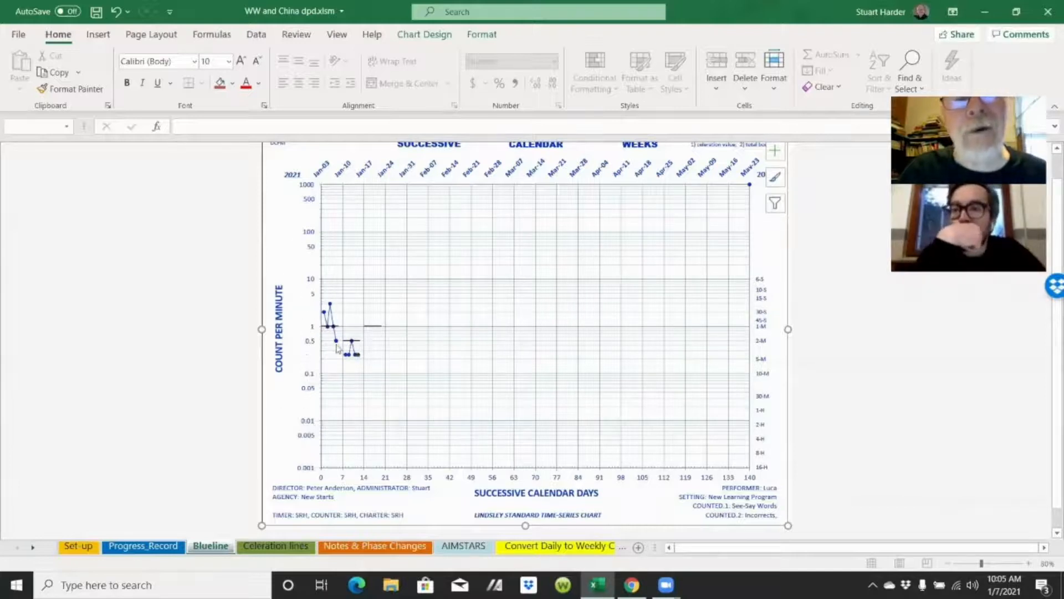
mouse_move(339, 344)
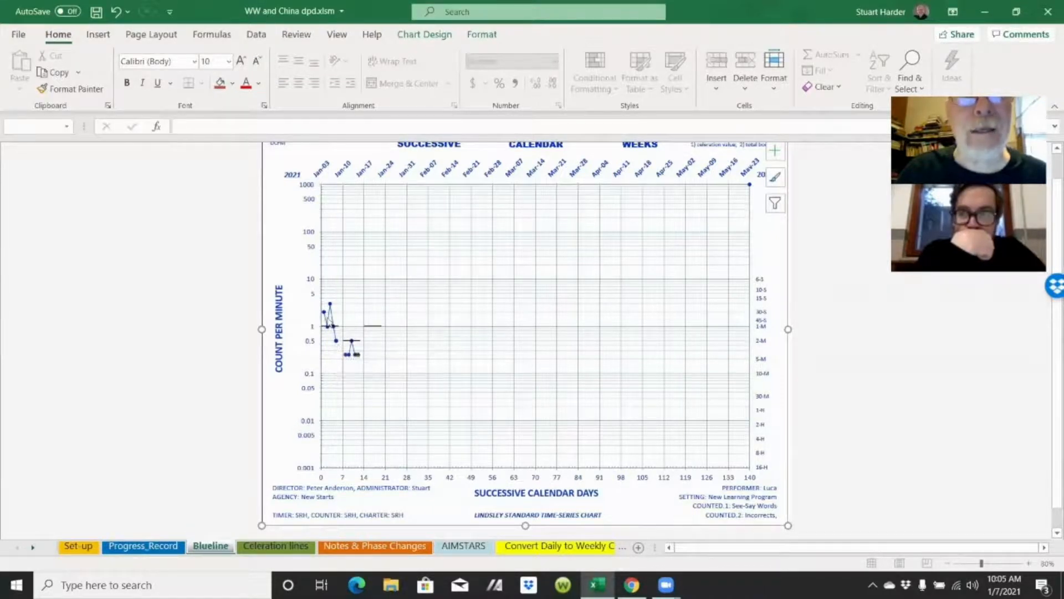
mouse_move(335, 312)
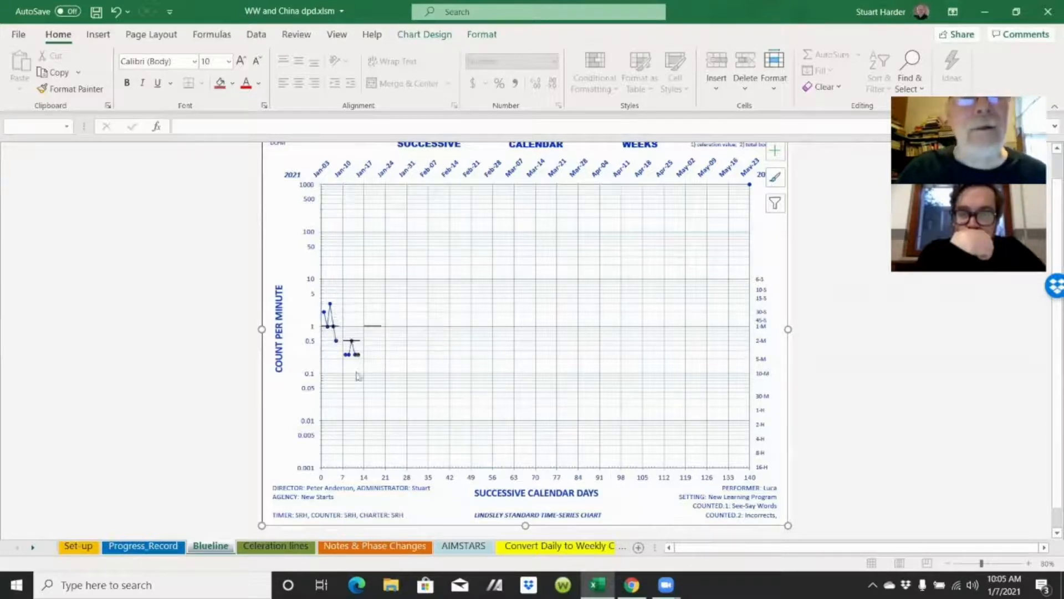
click(133, 551)
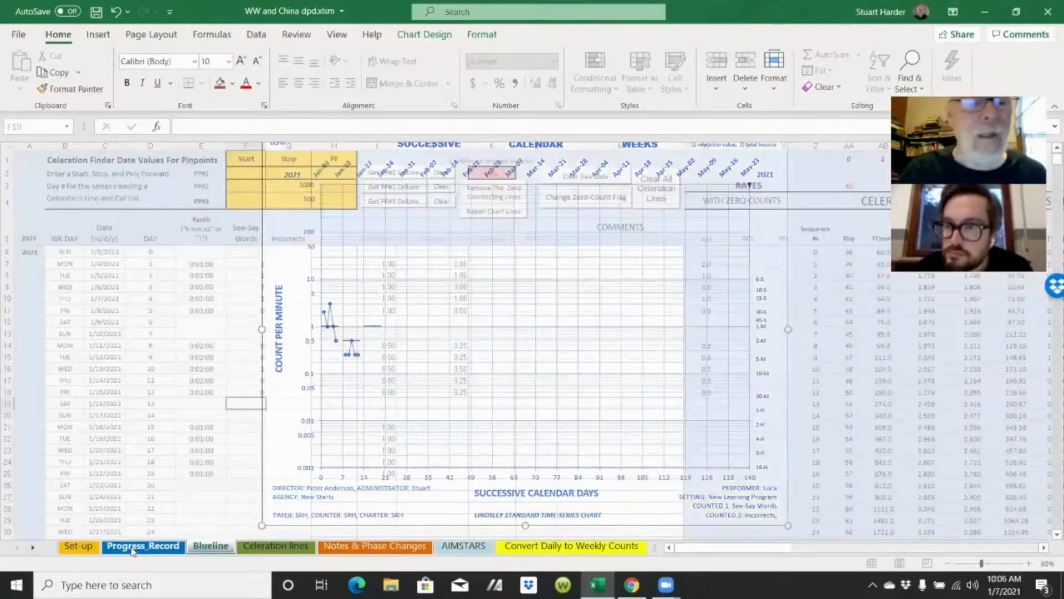
- Remove the zero connecting lines from the Blueline chart, and restore them by repairing the chart lines from the Progress Record sheet
click(493, 195)
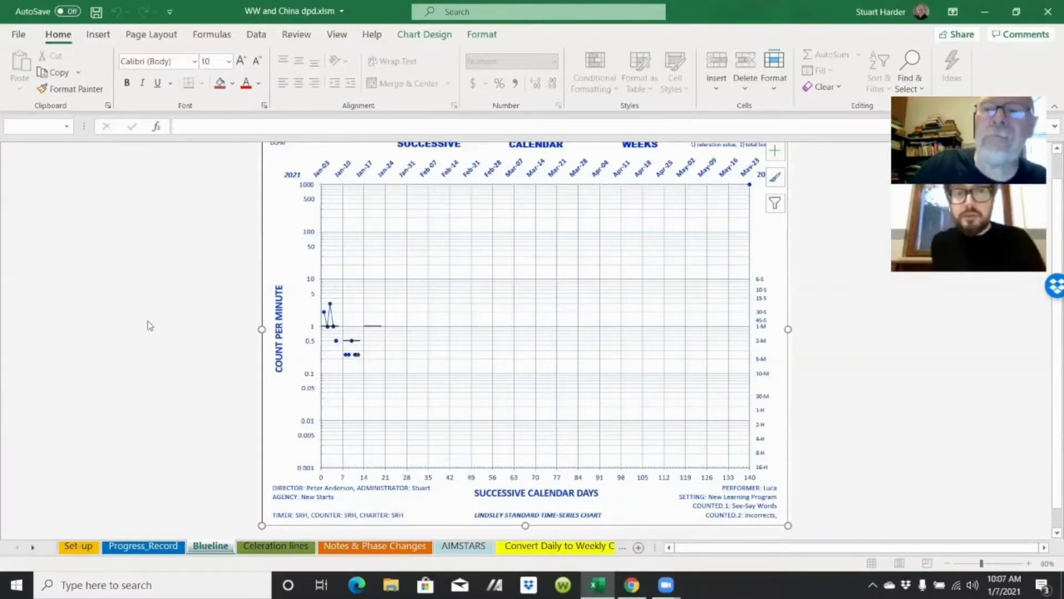
click(143, 547)
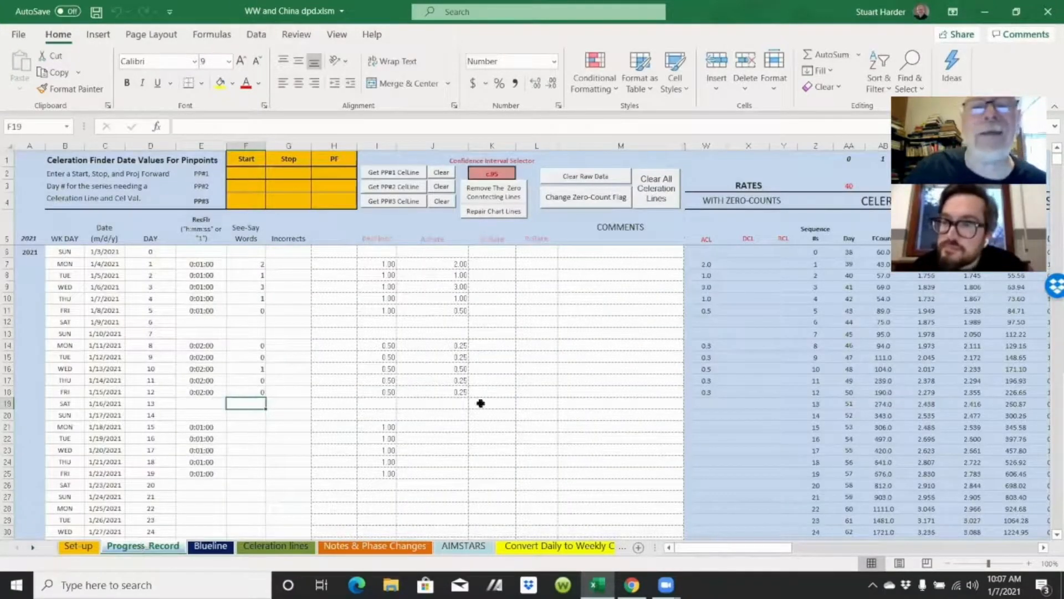
click(493, 213)
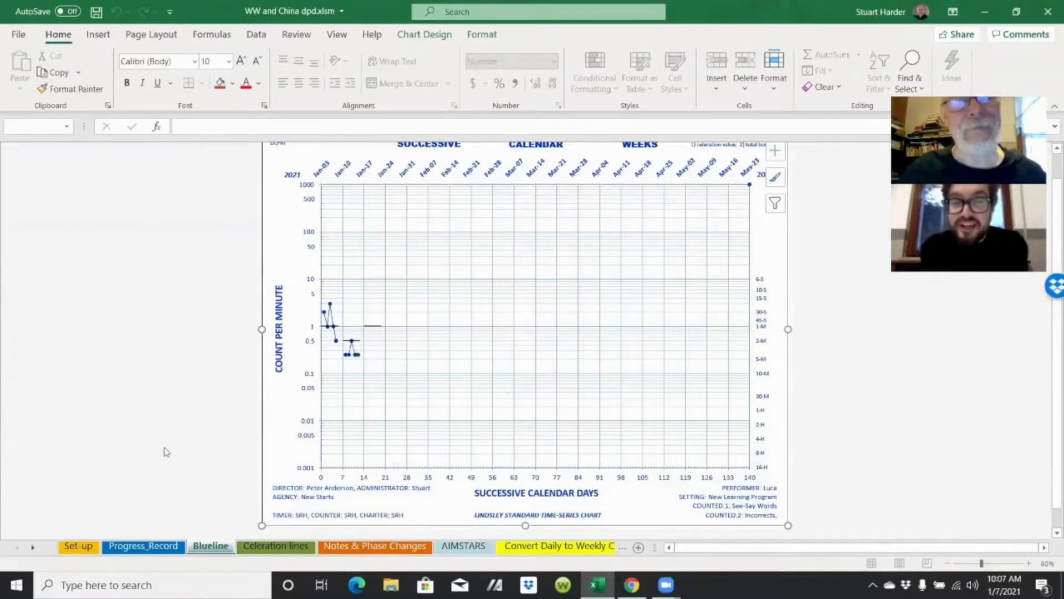
- On the Progress Record sheet, enter See-Say Words counts 2, 5, 7, 6, 8 in F21:F25 and Incorrects counts 7, 5, 6, 3, 5 in G7:G11
click(151, 547)
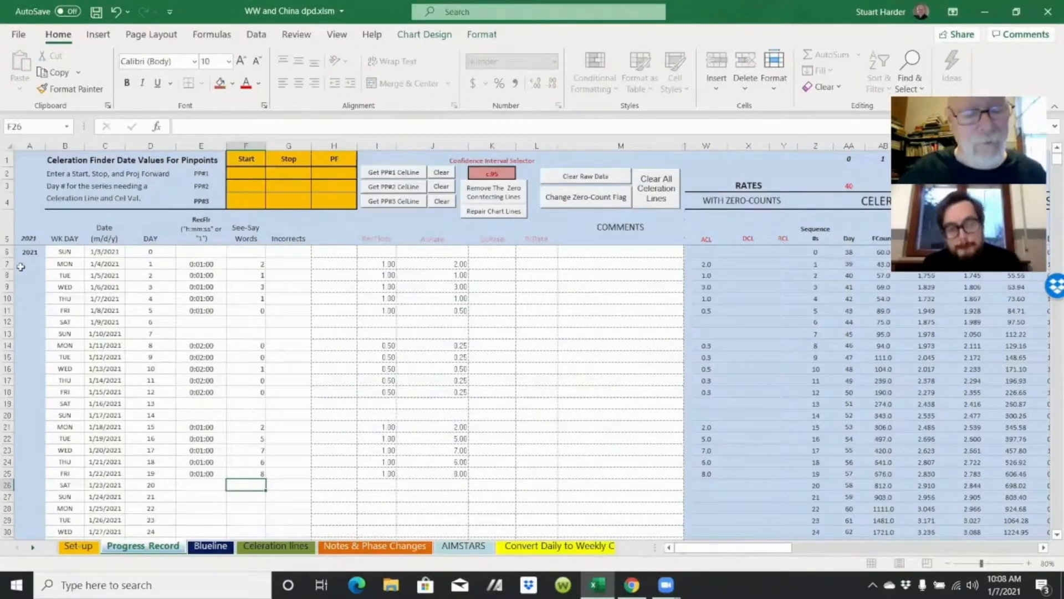
text(7)
key(Return)
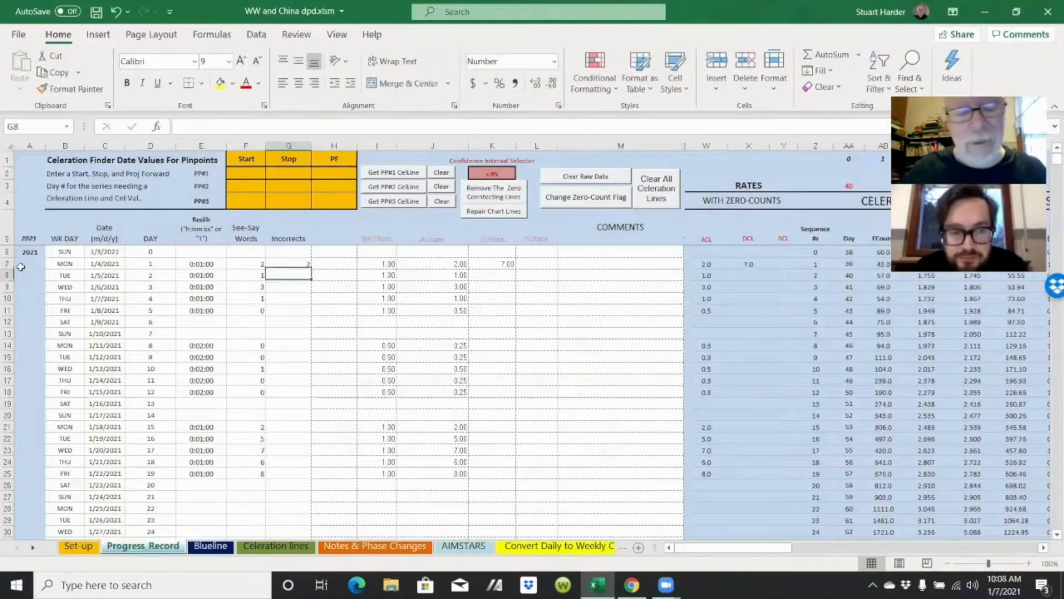
text(5)
key(Return)
text(6)
key(Return)
text(3)
key(Return)
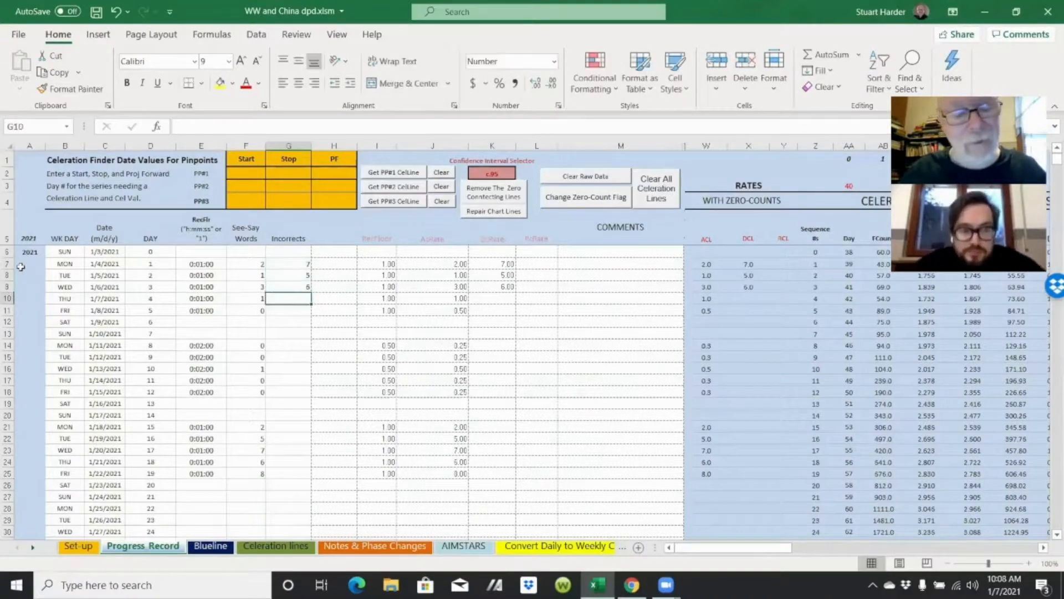
text(5)
key(Return)
- Enter Incorrects counts of 4, 2, 2, 1 and 0 in G14:G18, and 1, 3, 0, 0 and 0 in G21:G25
key(Return)
key(Return)
text(4)
key(Return)
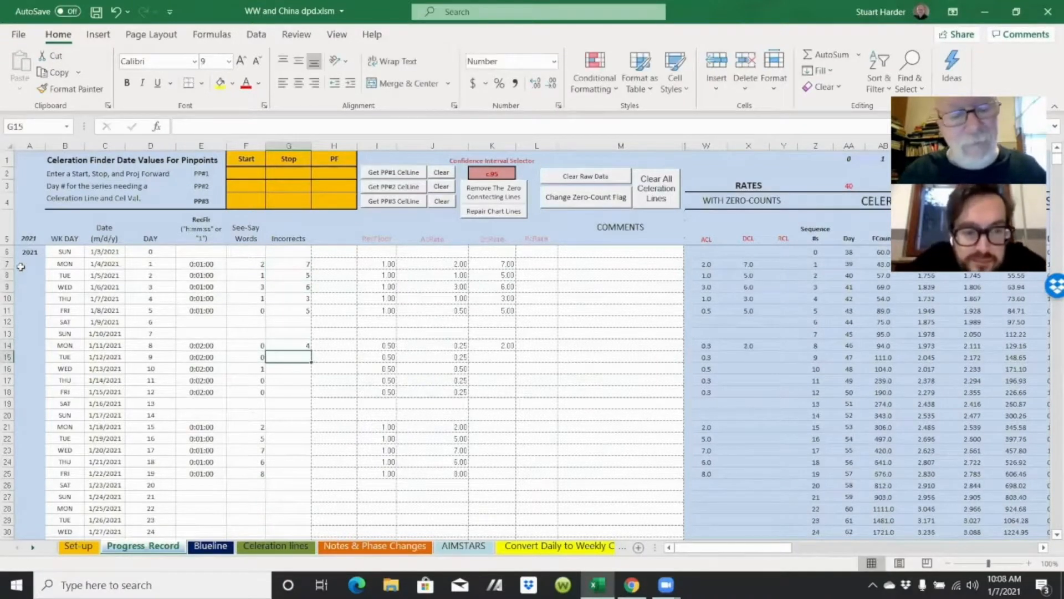
text(2)
key(Return)
text(2)
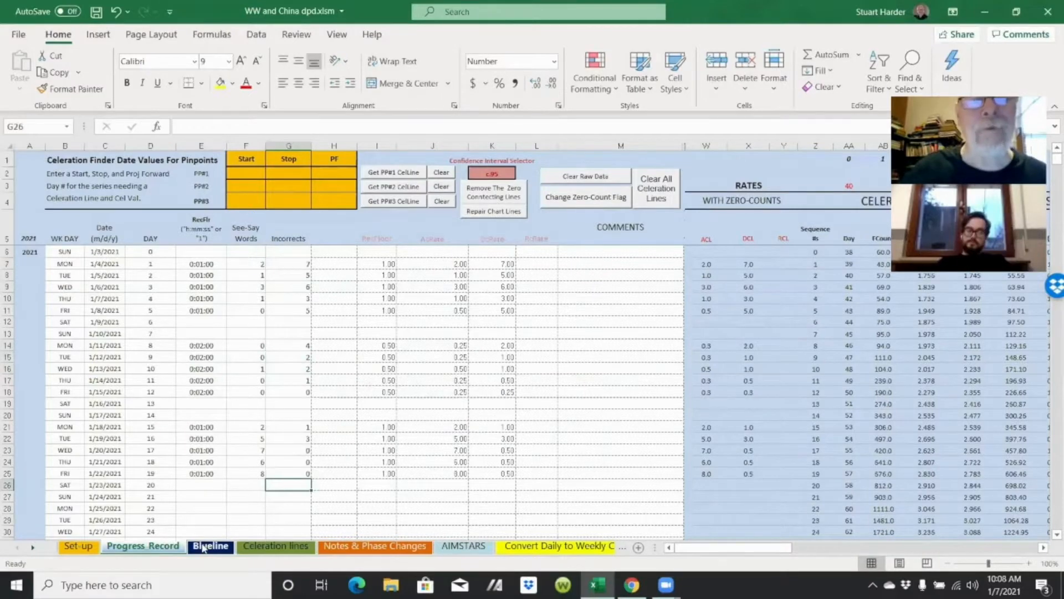
- Check the See-Say Words and Incorrects marks for all three weeks on the Blueline chart, and return to the Progress Record sheet
click(203, 549)
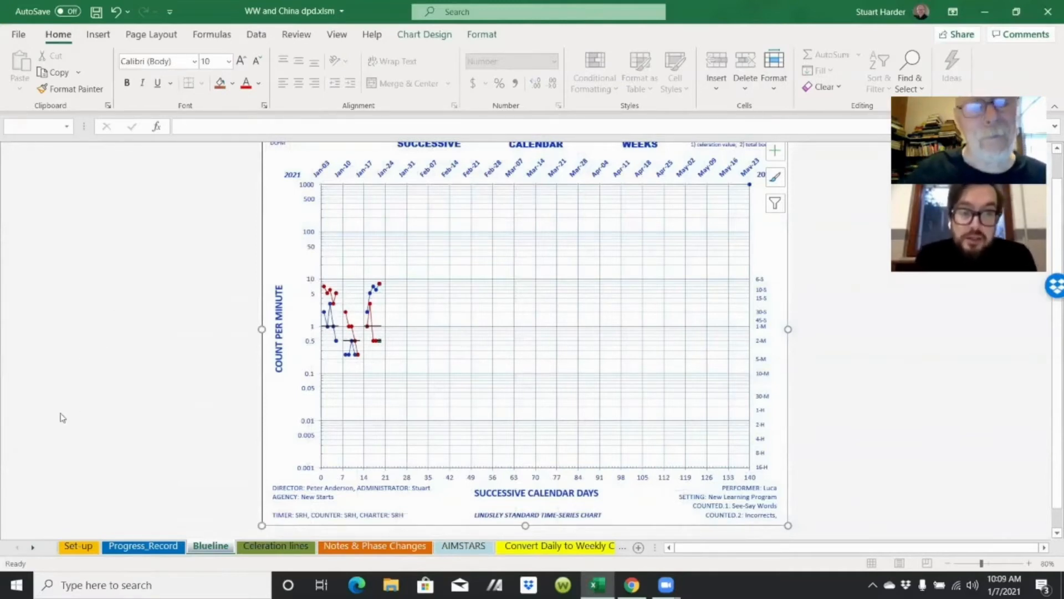
click(127, 549)
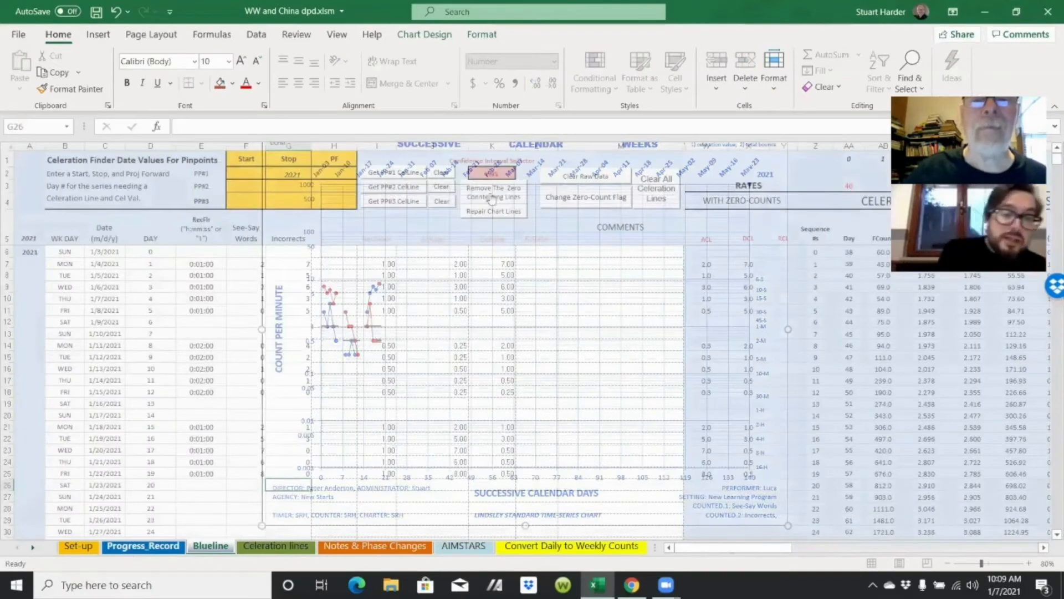